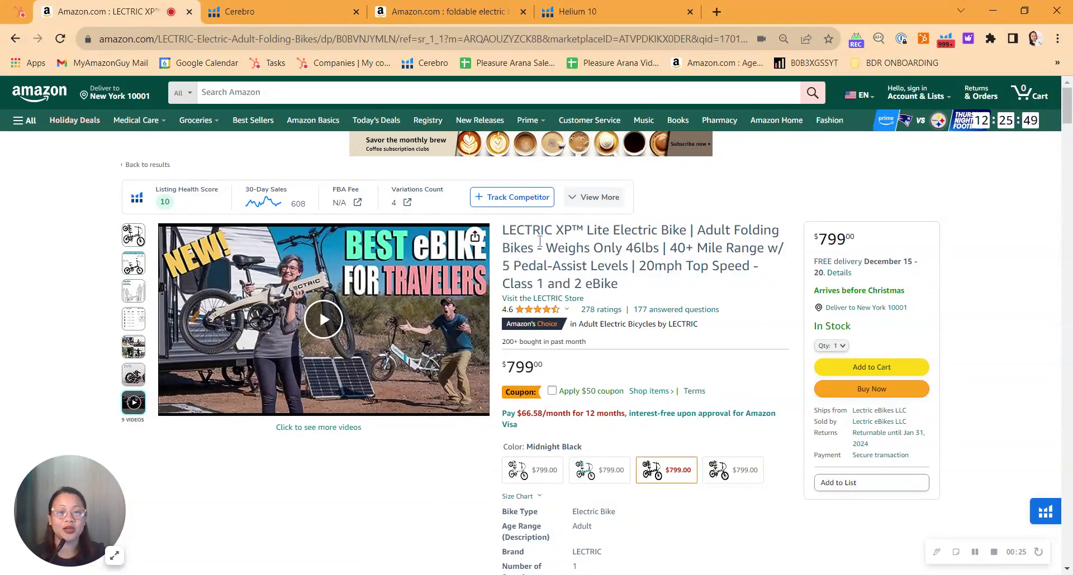
Highlight the LECTRIC bike's 3,066 organic and 2,200 paid keyword counts in Cerebro.
click(238, 12)
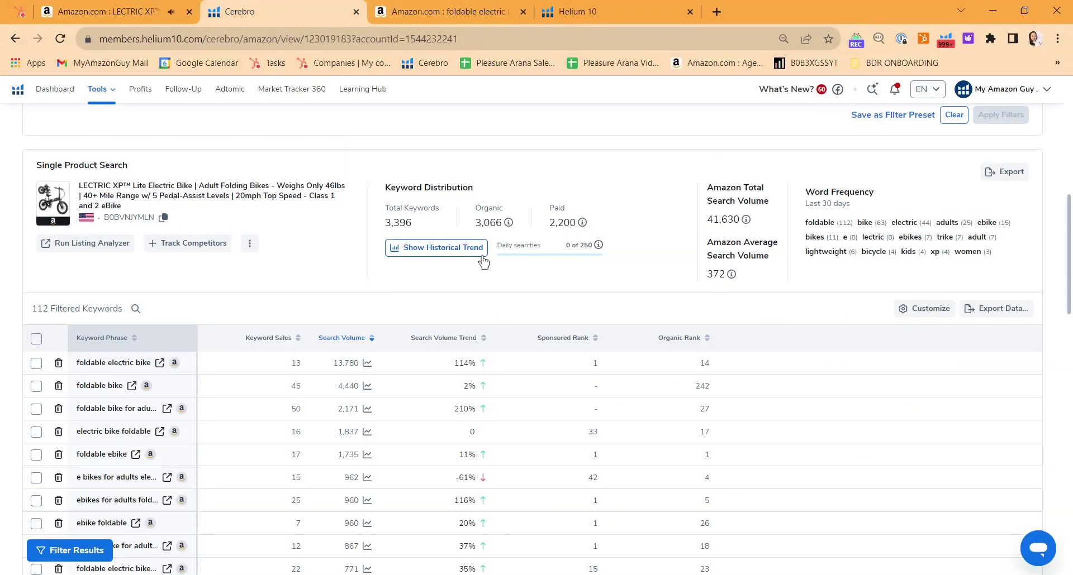
drag(548, 223, 573, 224)
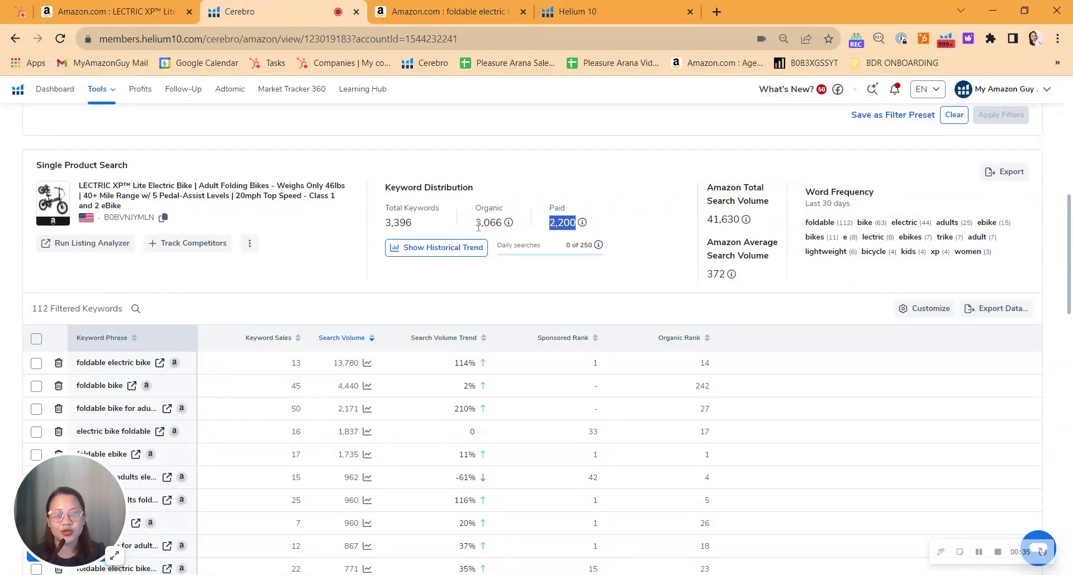
drag(478, 226, 489, 229)
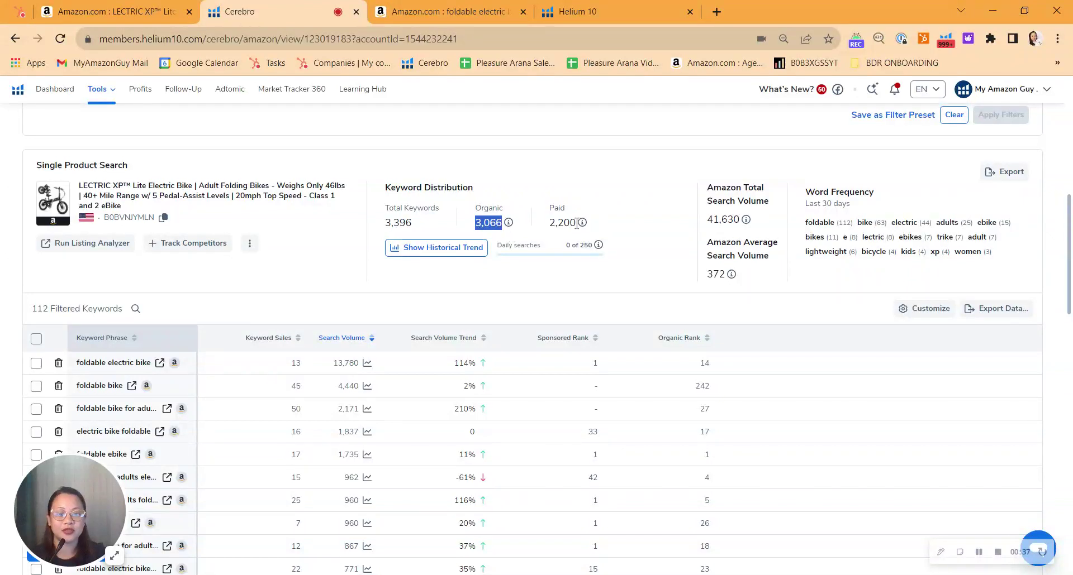
drag(599, 230, 474, 206)
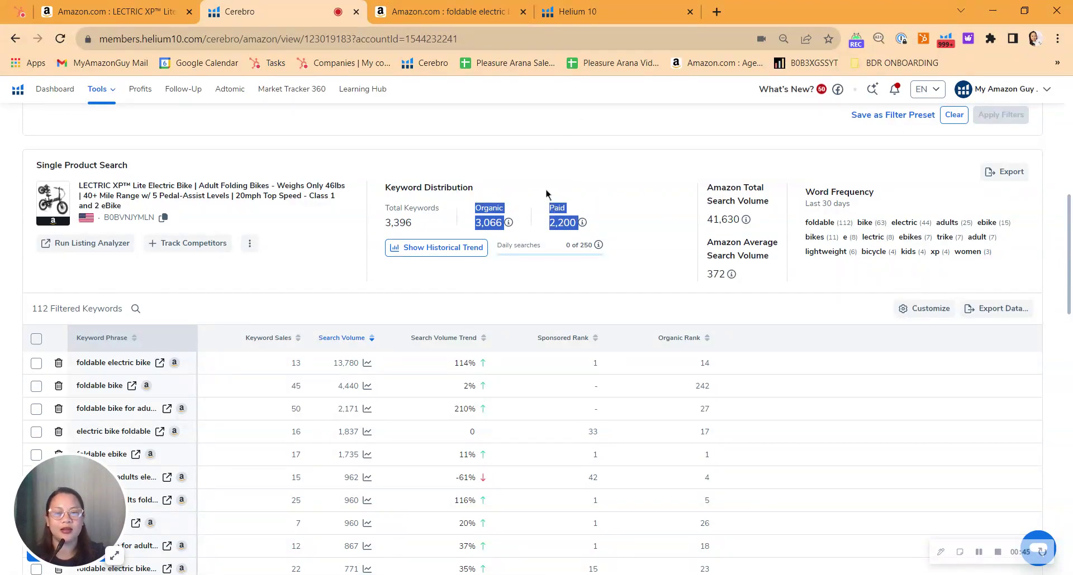
click(458, 234)
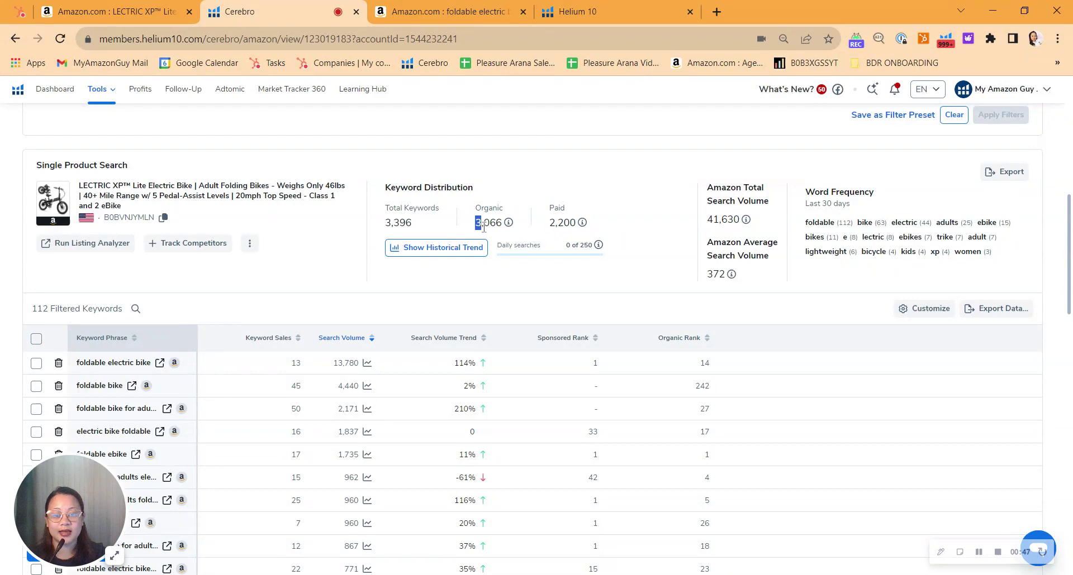
drag(483, 226, 502, 228)
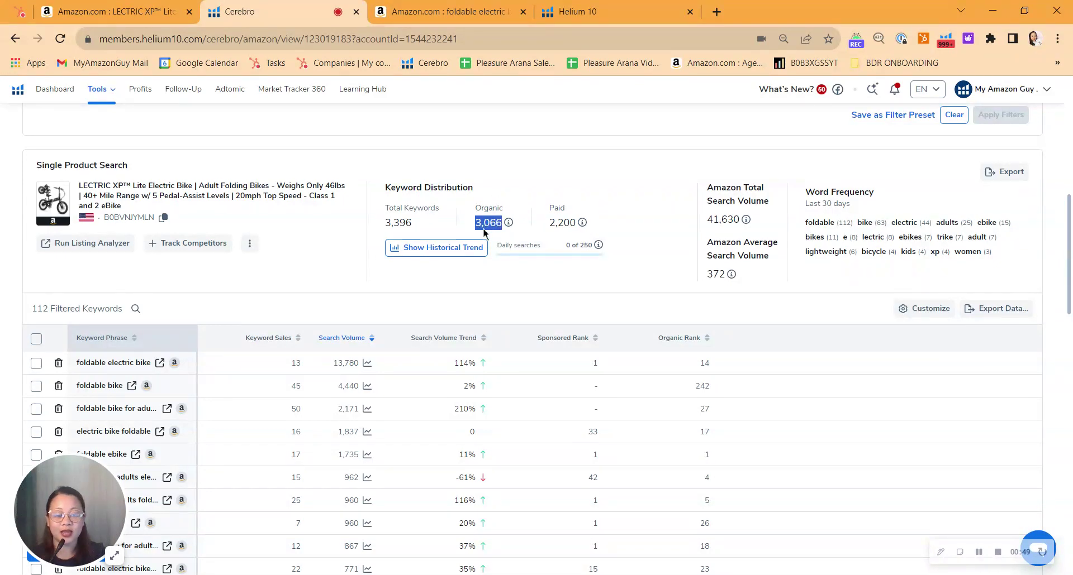
Review competitor B07BRN88F6's organic and 578 paid keyword counts.
click(594, 14)
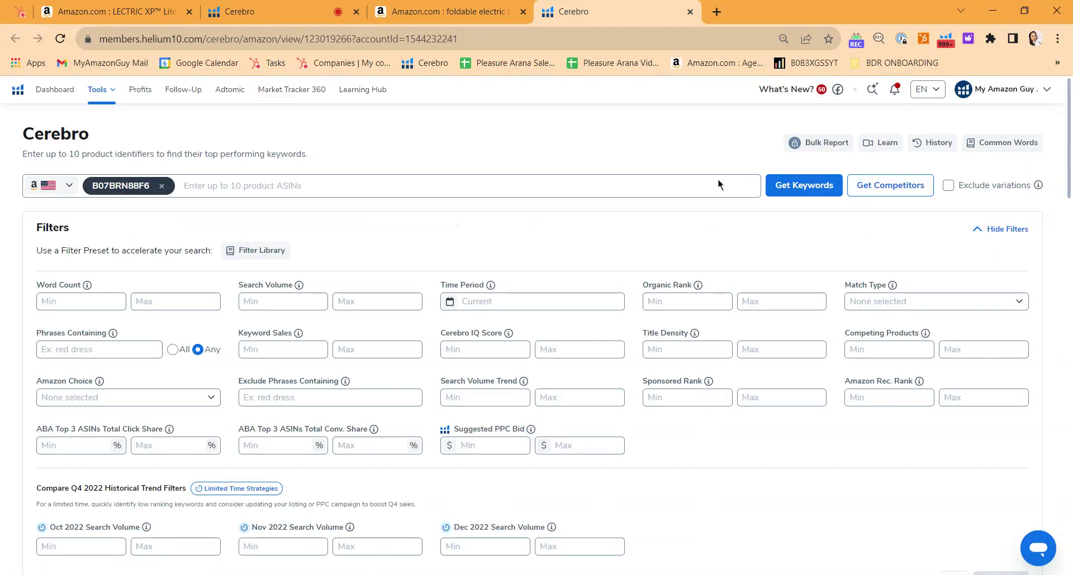
scroll(642, 262, down, 3)
scroll(641, 261, down, 3)
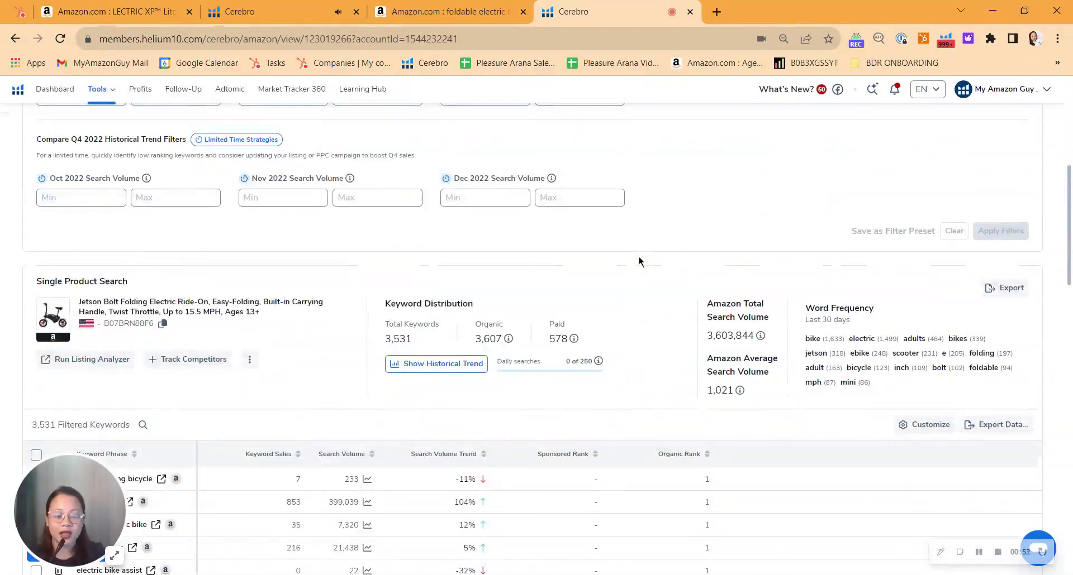
scroll(638, 256, down, 2)
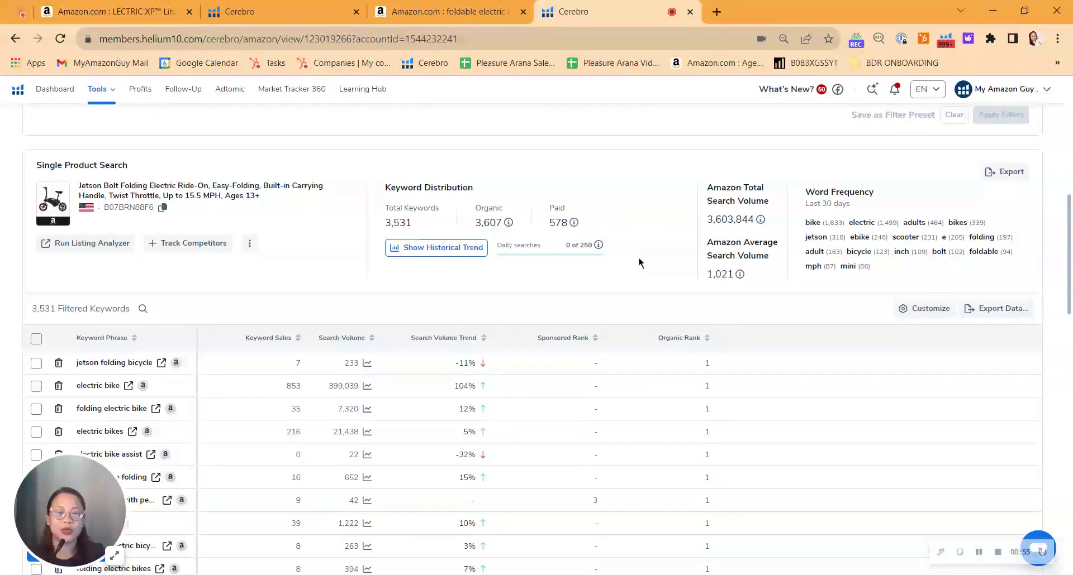
scroll(638, 256, up, 2)
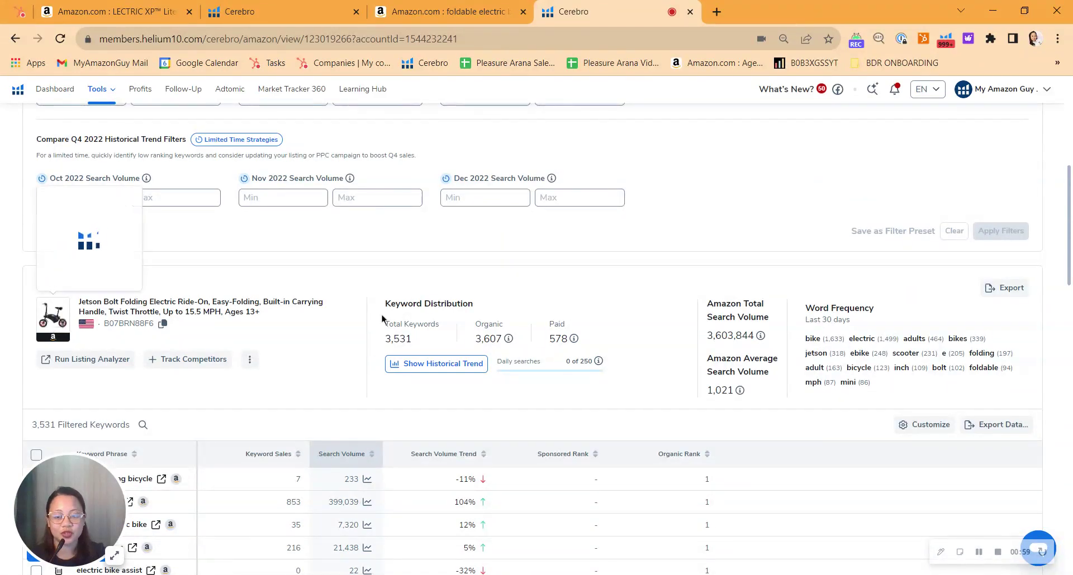
drag(547, 339, 568, 339)
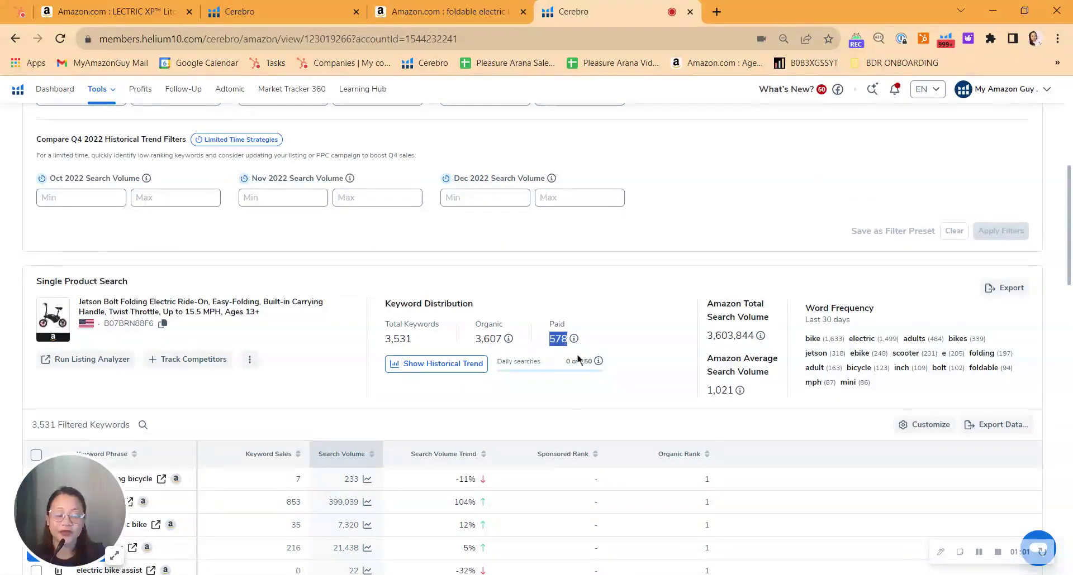
drag(472, 339, 496, 340)
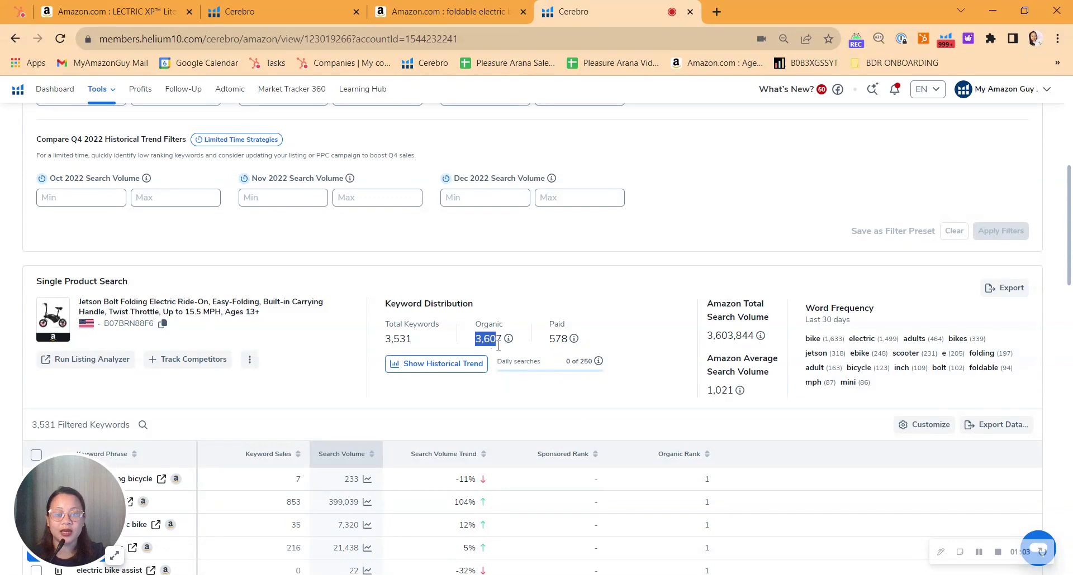
Compare LECTRIC's 3,066 organic and 271 filtered keywords with Jetson Bolt's 655 filtered keywords.
click(258, 10)
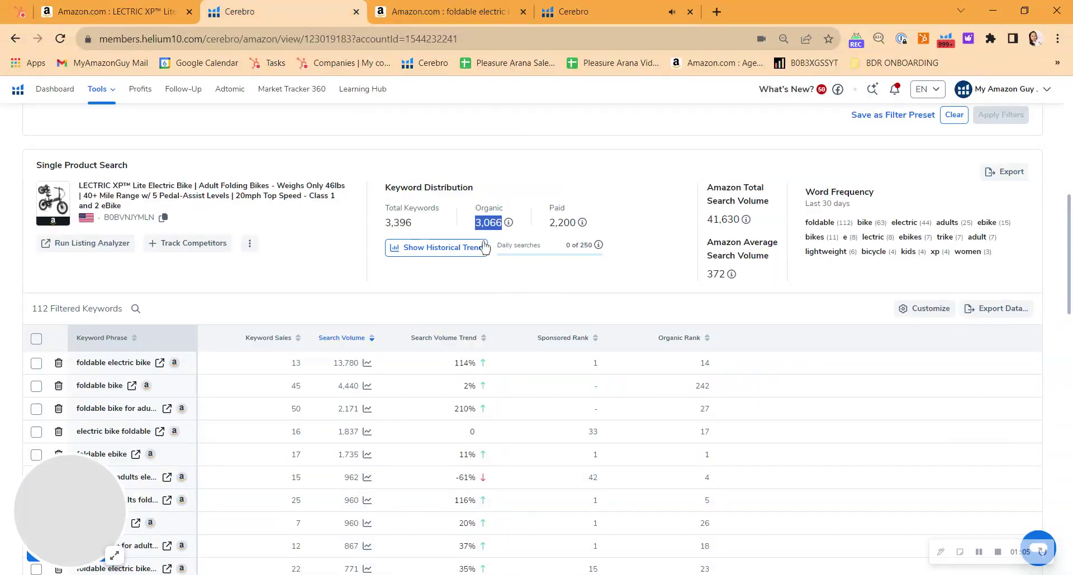
drag(474, 222, 503, 223)
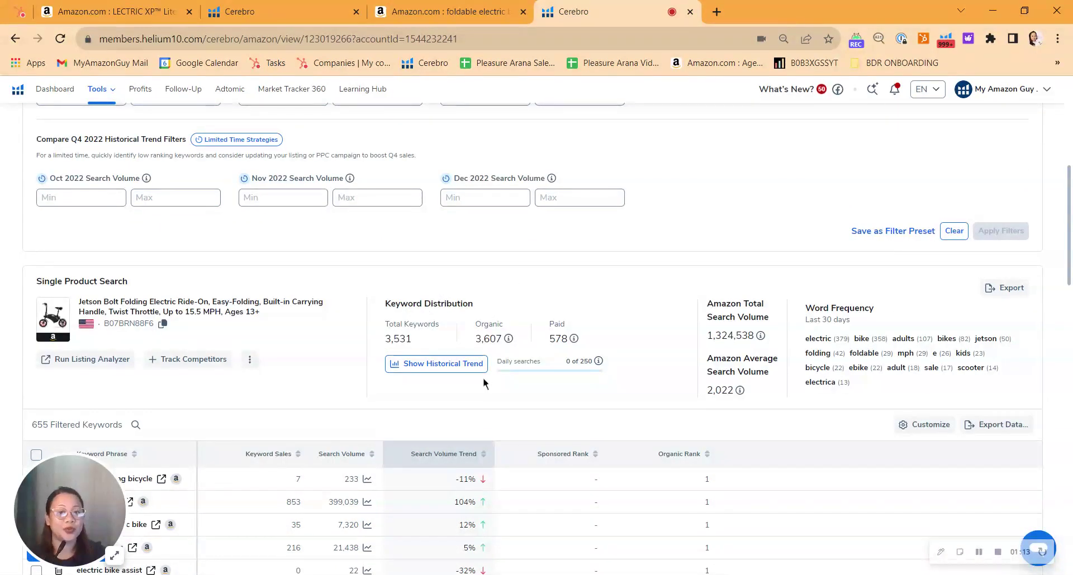
scroll(664, 310, up, 4)
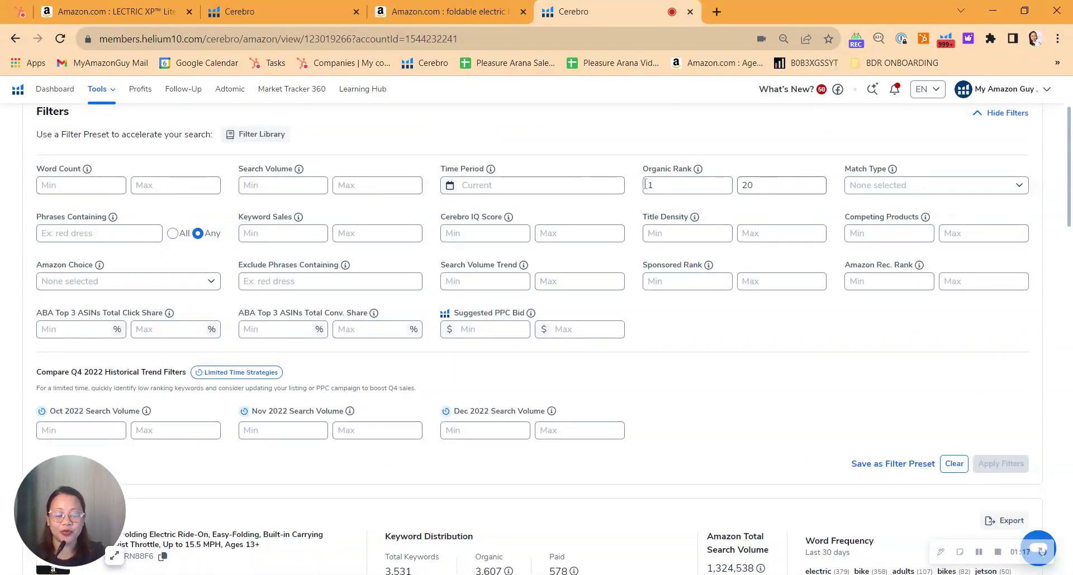
scroll(276, 384, down, 4)
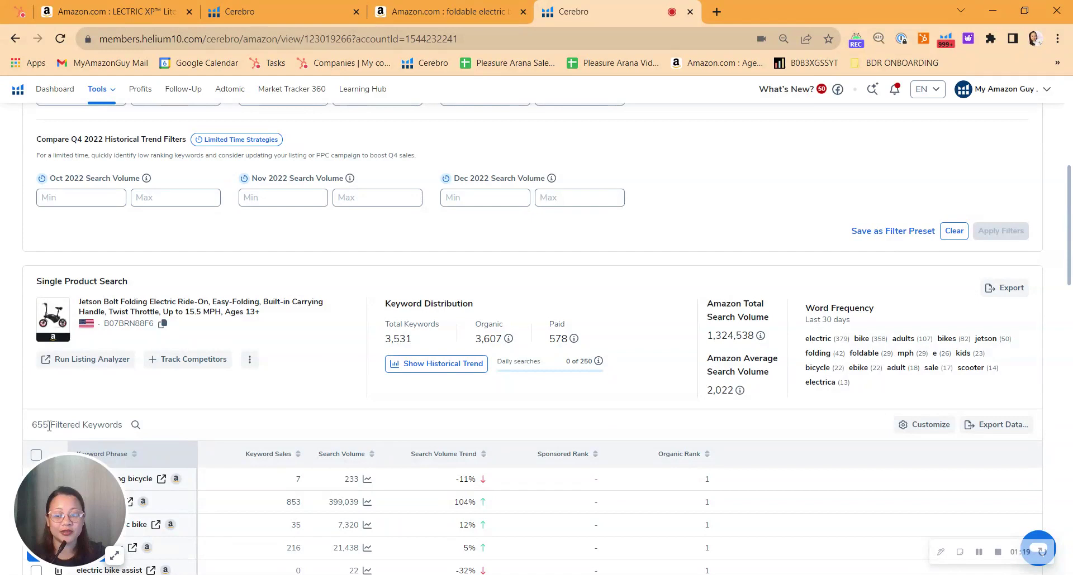
click(223, 12)
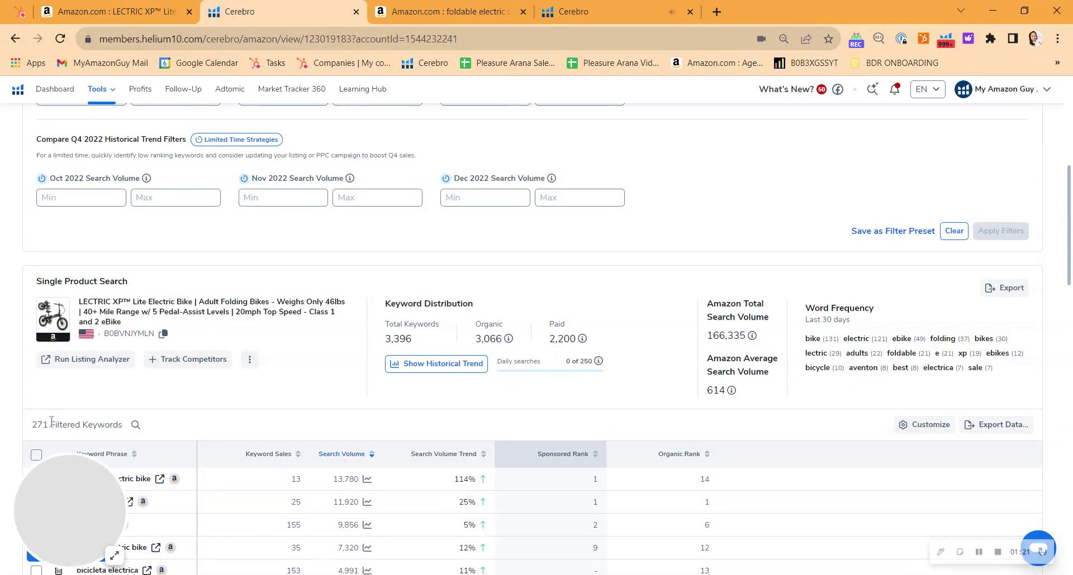
drag(50, 423, 32, 425)
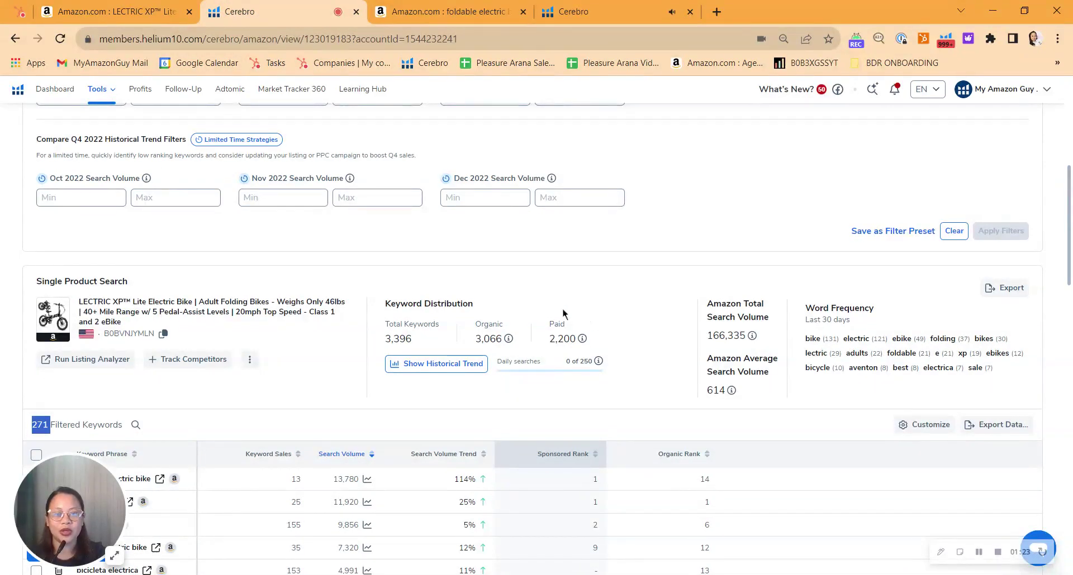
click(637, 13)
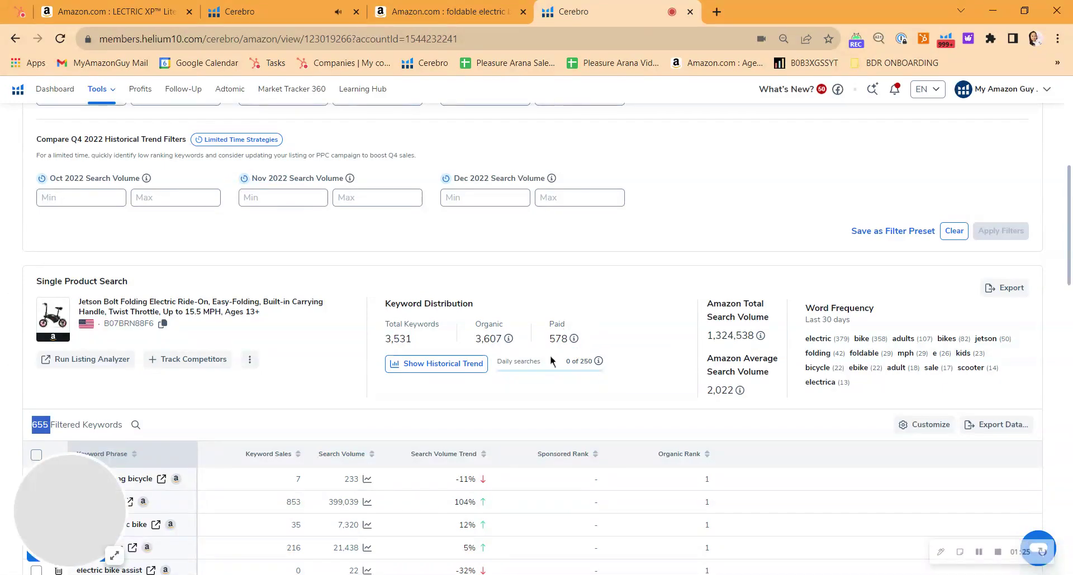
click(275, 16)
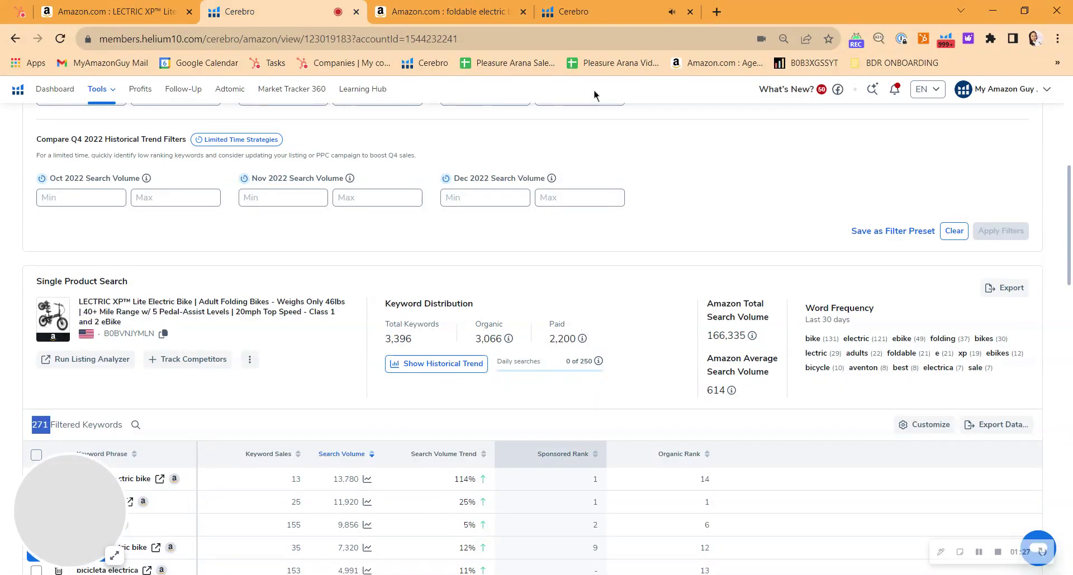
scroll(407, 255, down, 4)
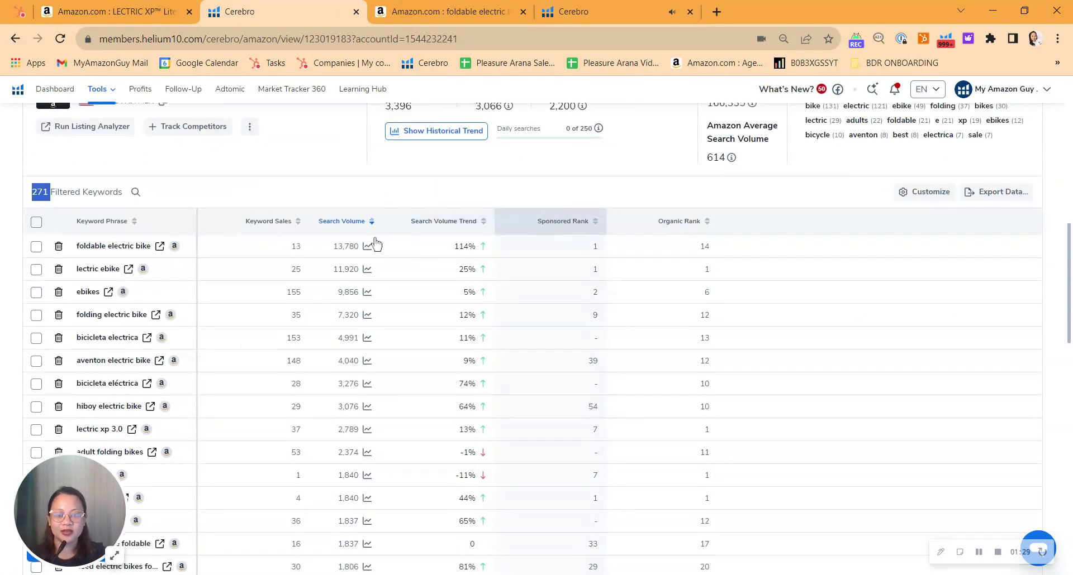
click(333, 235)
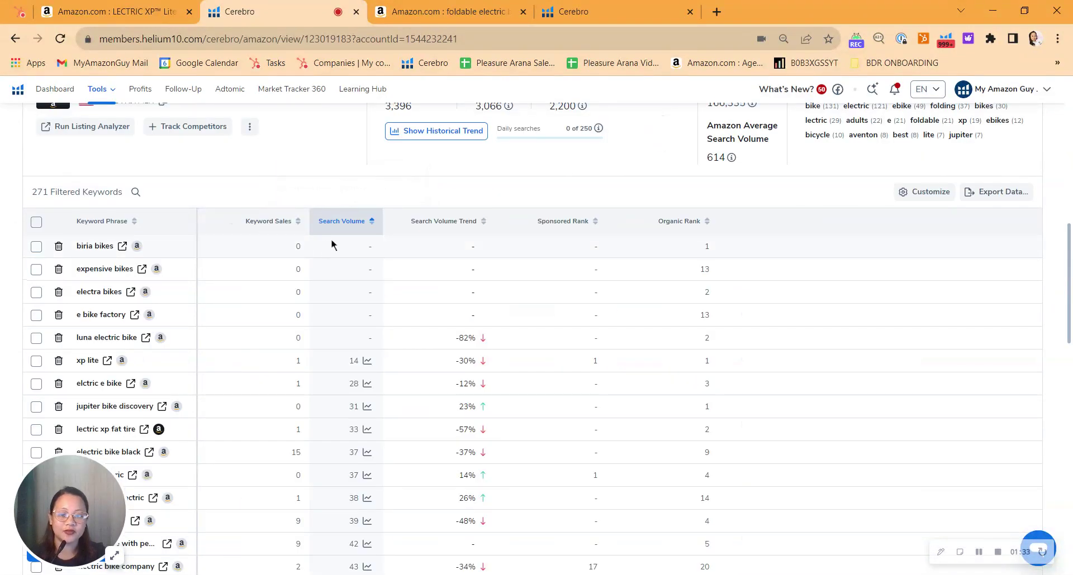
click(341, 222)
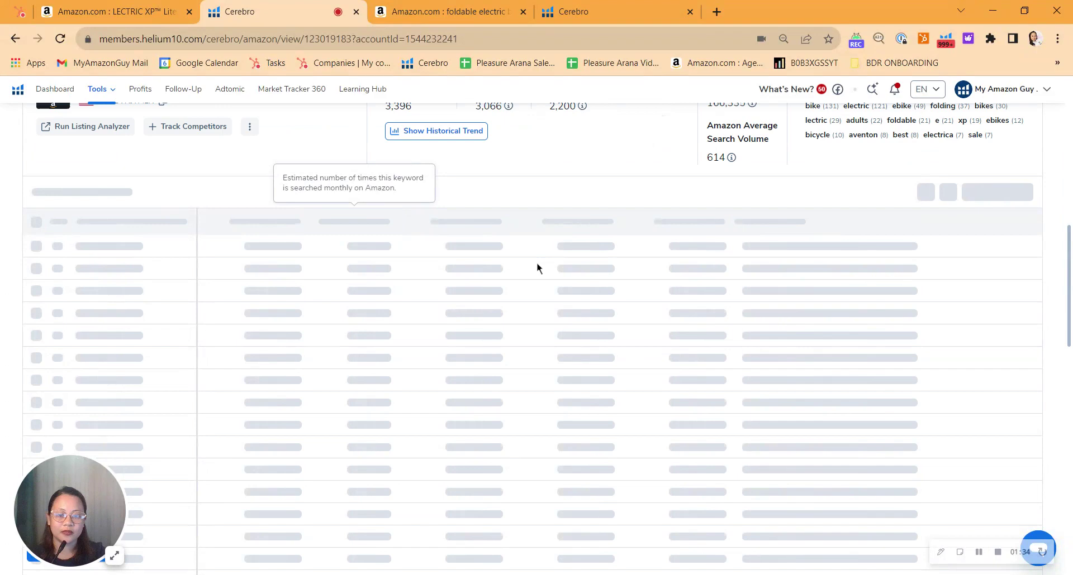
scroll(900, 353, up, 2)
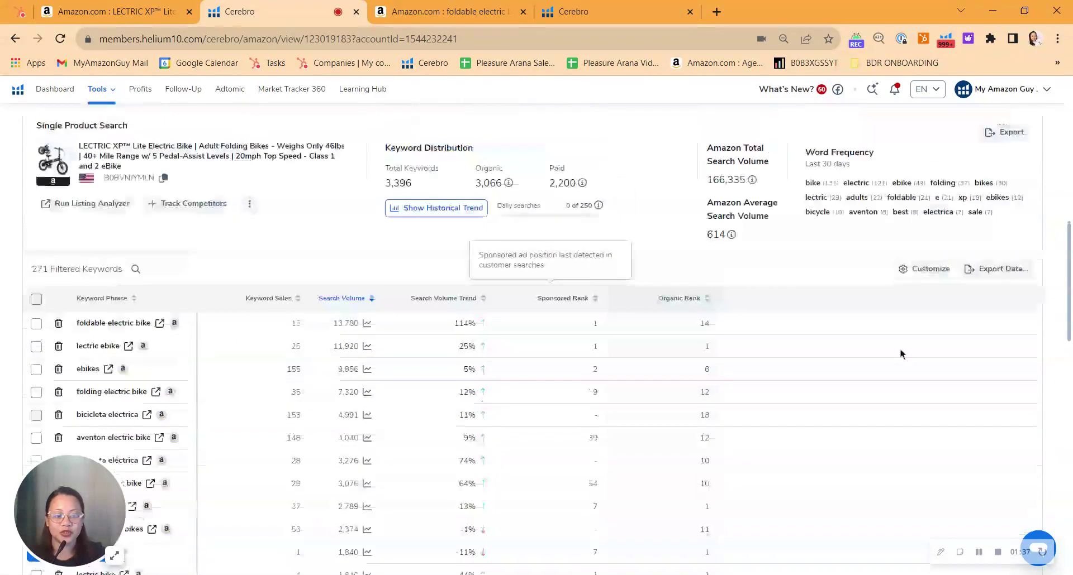
scroll(899, 347, up, 5)
click(953, 345)
scroll(532, 240, down, 5)
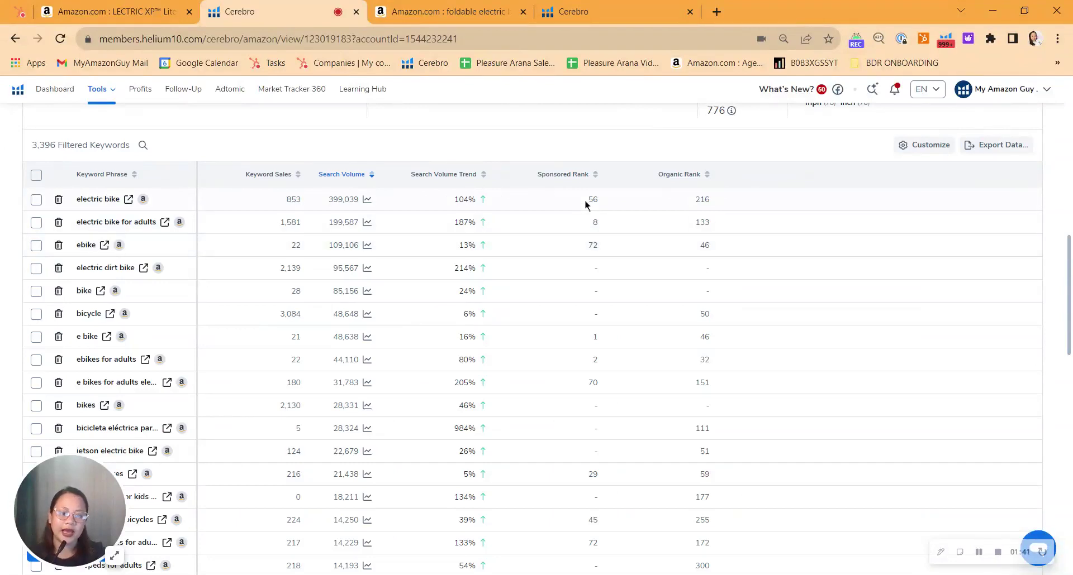
scroll(587, 244, down, 10)
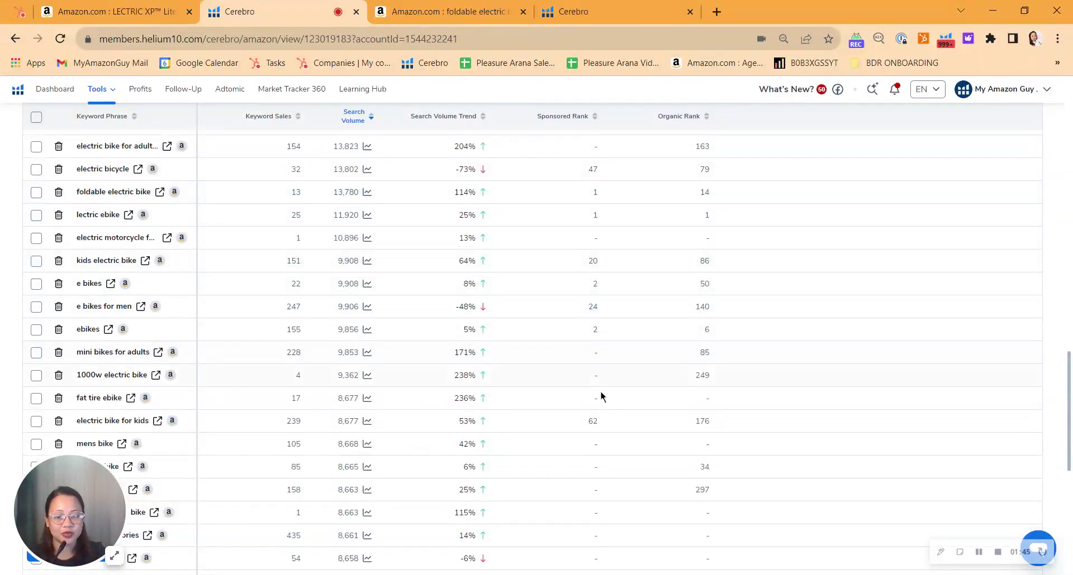
scroll(603, 399, down, 4)
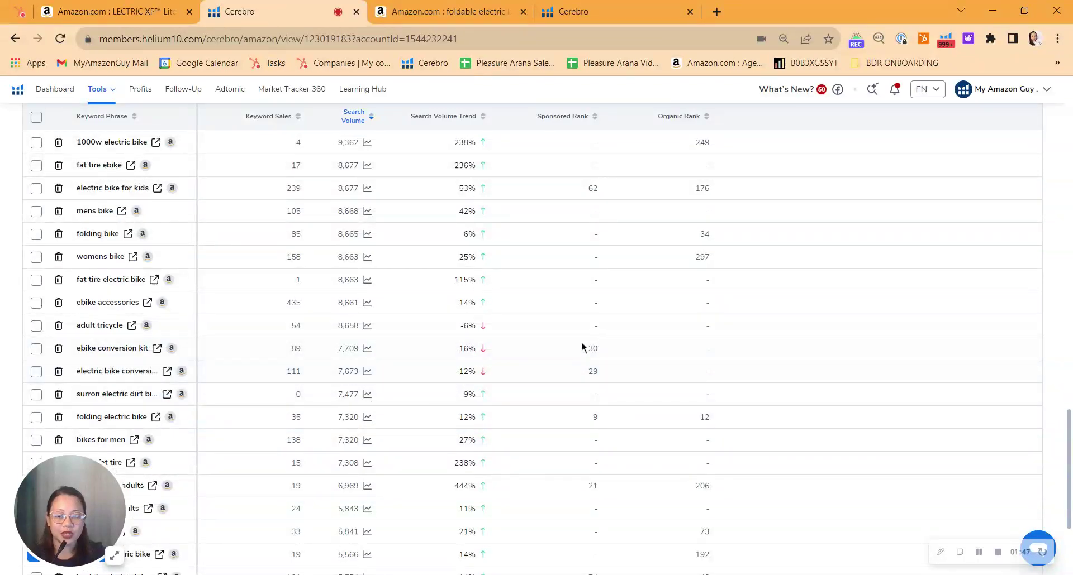
scroll(587, 380, up, 5)
scroll(588, 388, up, 10)
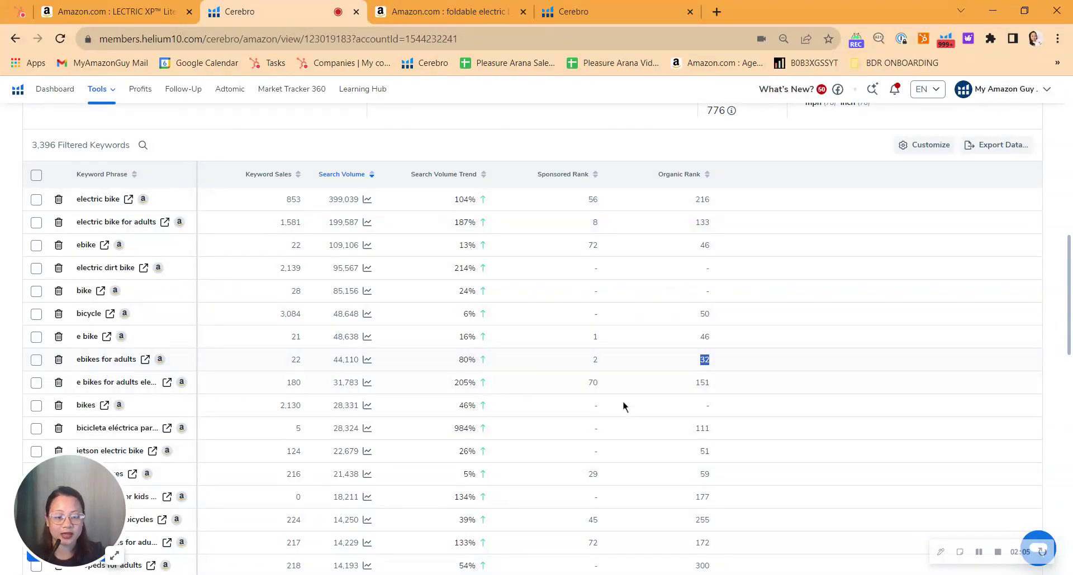
Tick the 'foldable electric bike' keyword in the Lectric keyword list.
scroll(699, 366, down, 2)
scroll(711, 368, down, 2)
scroll(711, 368, down, 2)
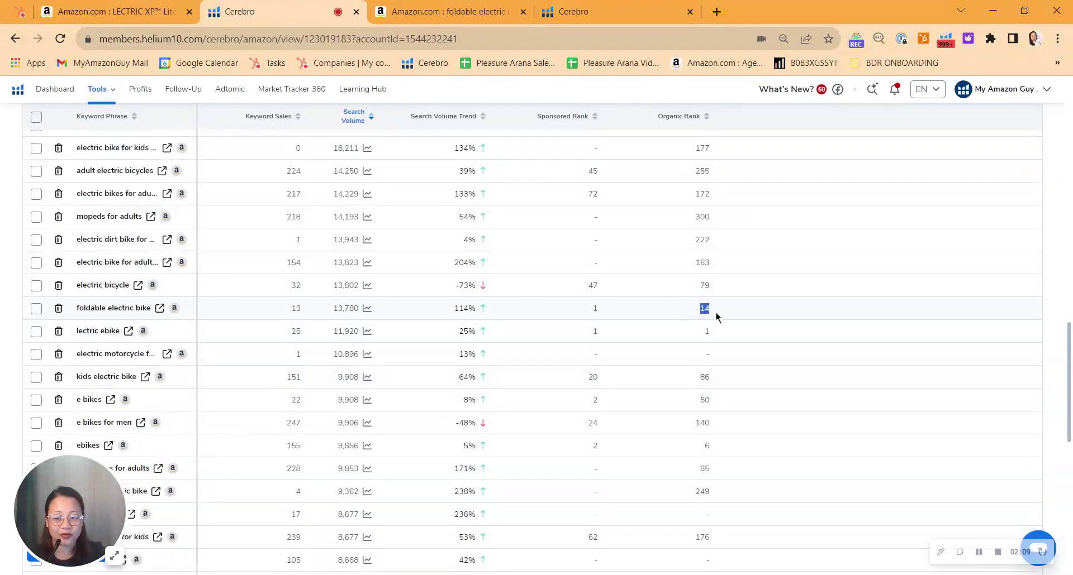
click(37, 309)
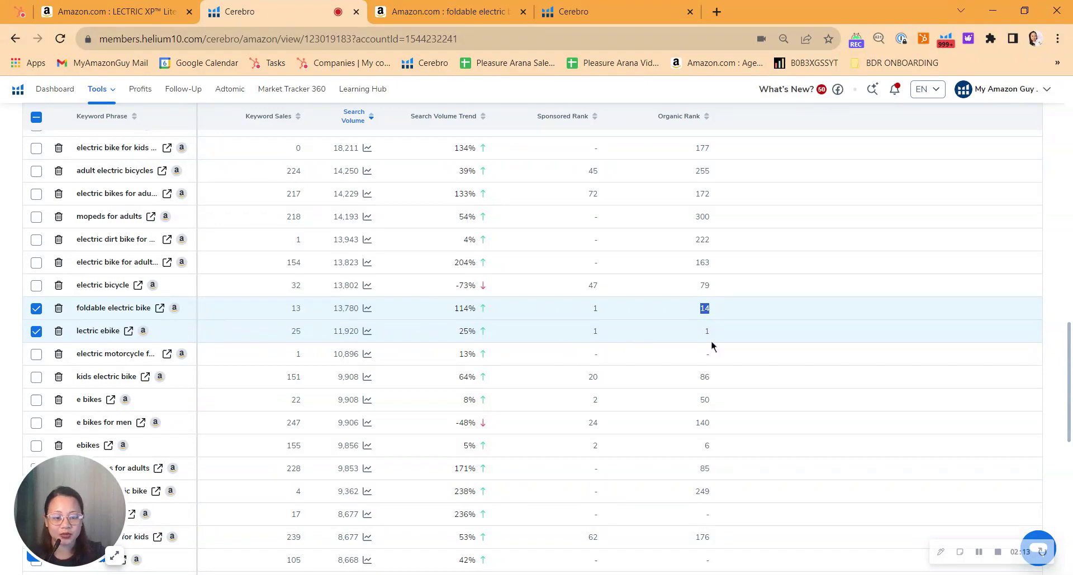
Point out 'foldable electric bike' with its 13,780 search volume and organic rank 14.
scroll(712, 346, down, 2)
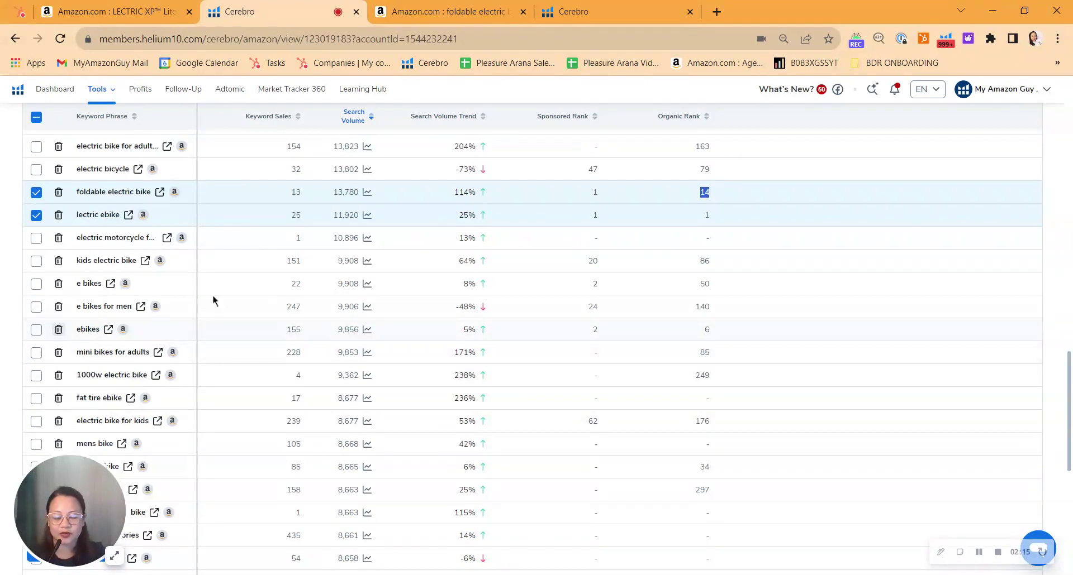
scroll(684, 397, down, 1)
scroll(712, 381, down, 3)
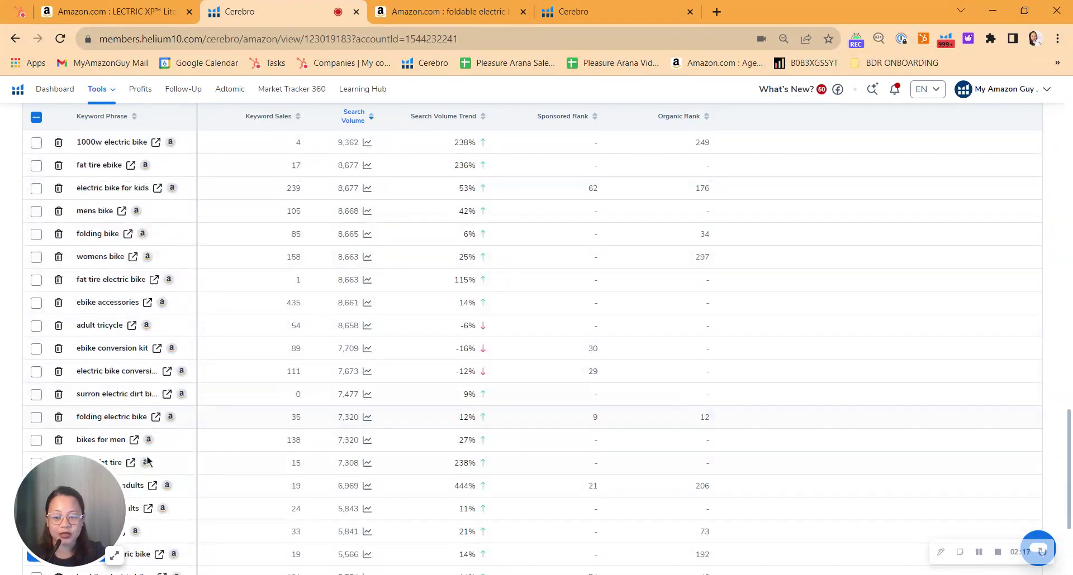
scroll(701, 467, down, 3)
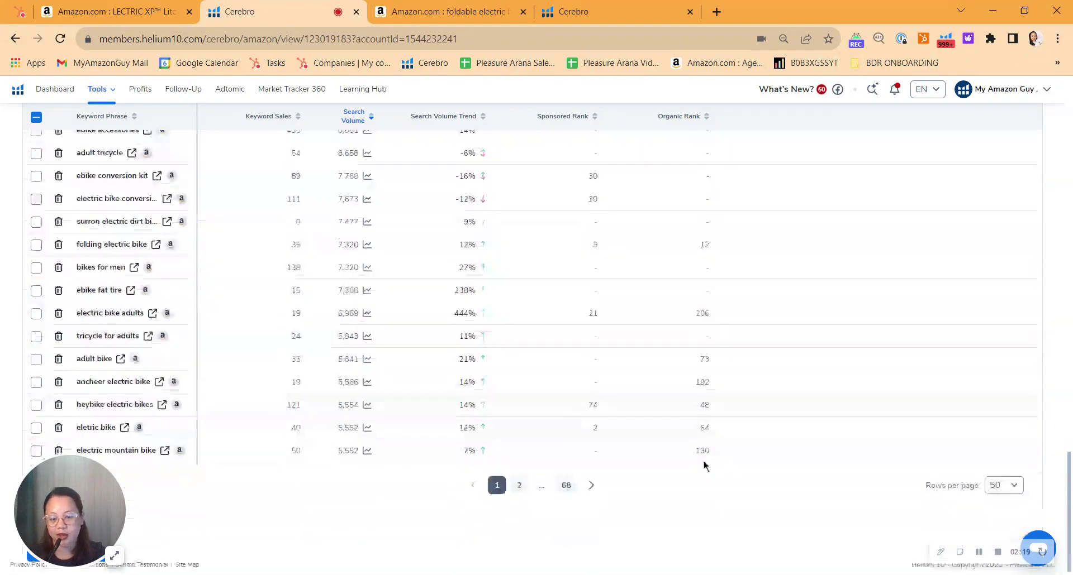
scroll(713, 467, up, 3)
scroll(713, 467, up, 7)
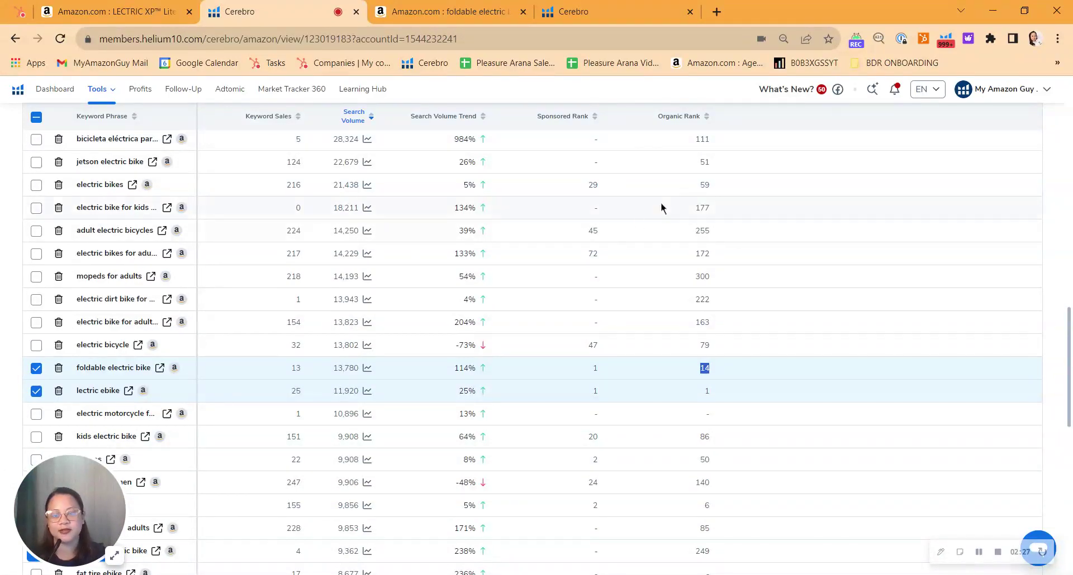
drag(76, 368, 149, 371)
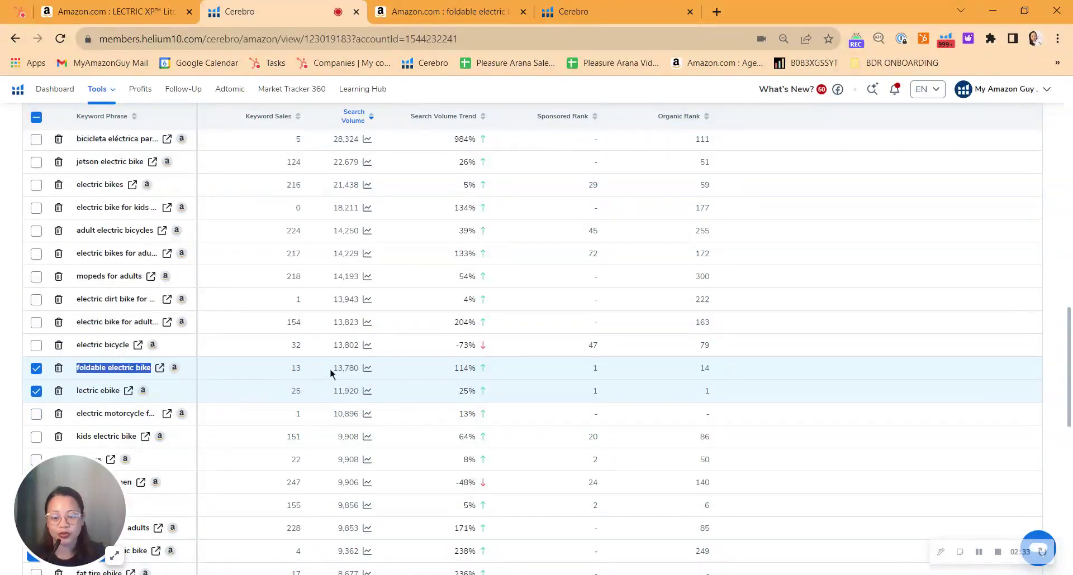
drag(330, 371, 359, 372)
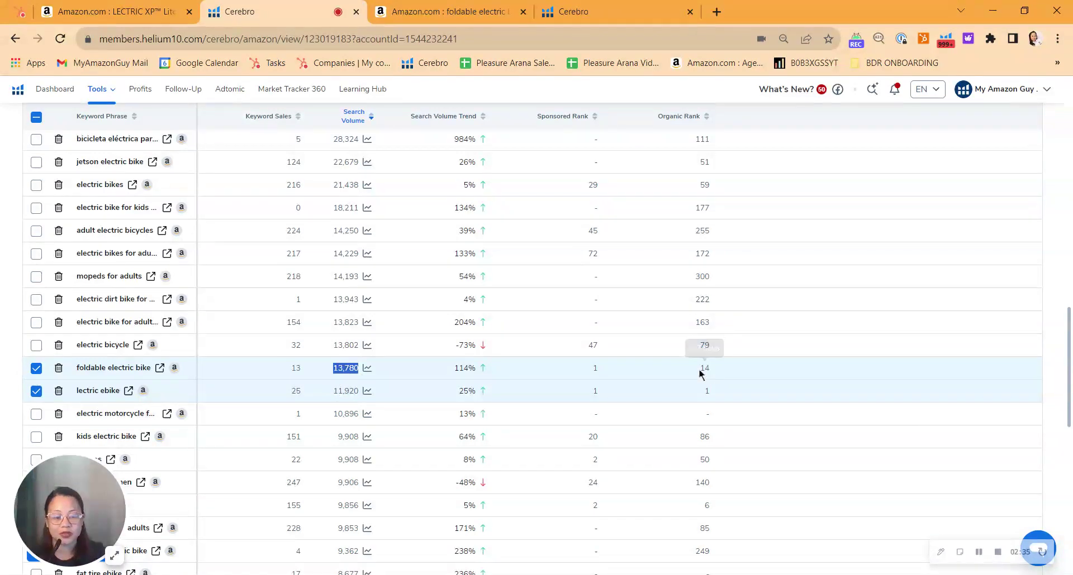
drag(699, 369, 714, 370)
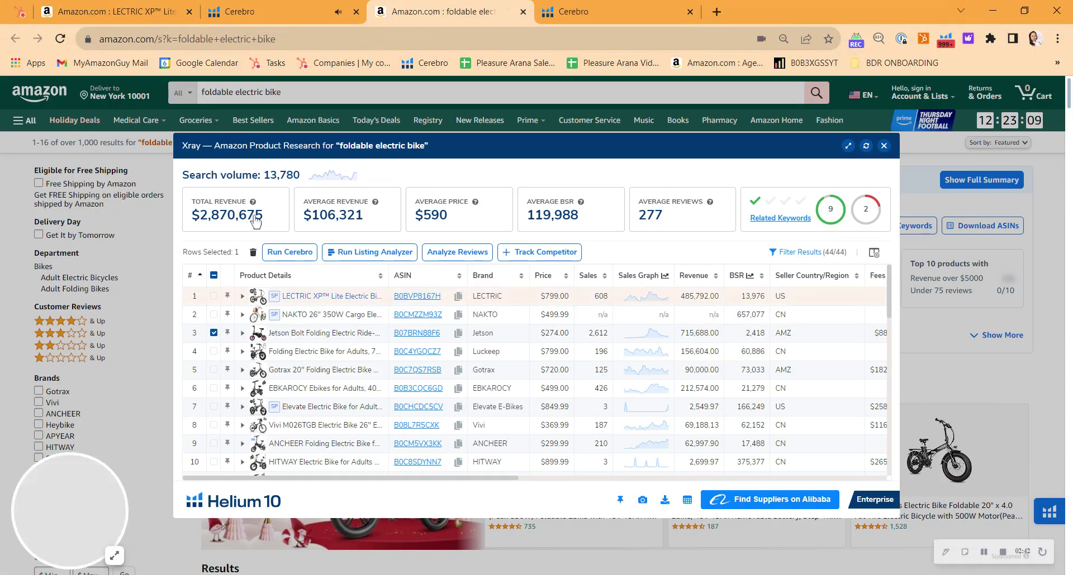
Highlight Xray's $2,870,675 total revenue, Lectric's $485,792, and Jetson's 2,612 sales and $715,688.
drag(199, 216, 269, 218)
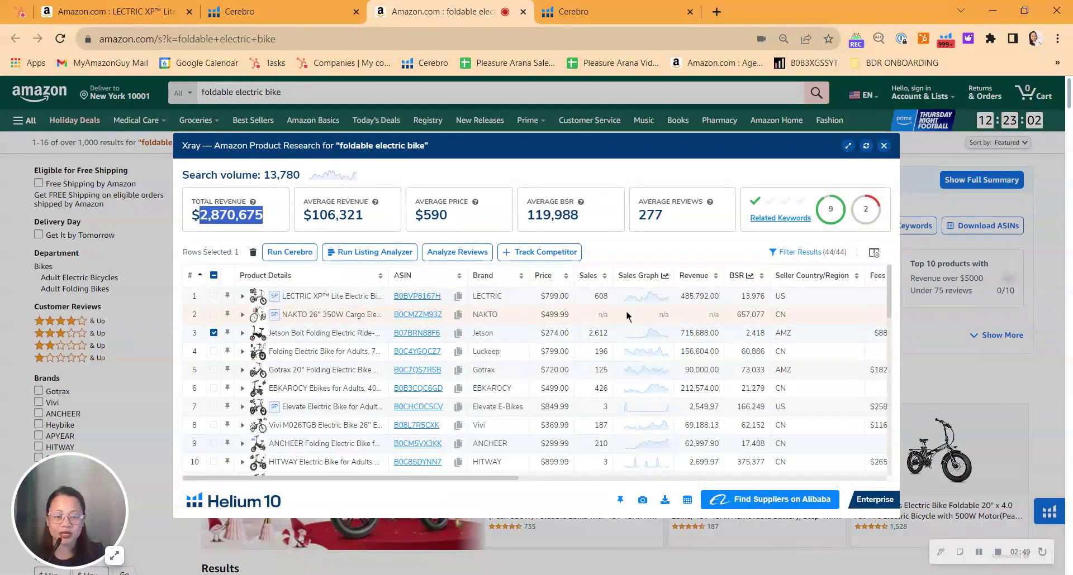
drag(680, 296, 724, 300)
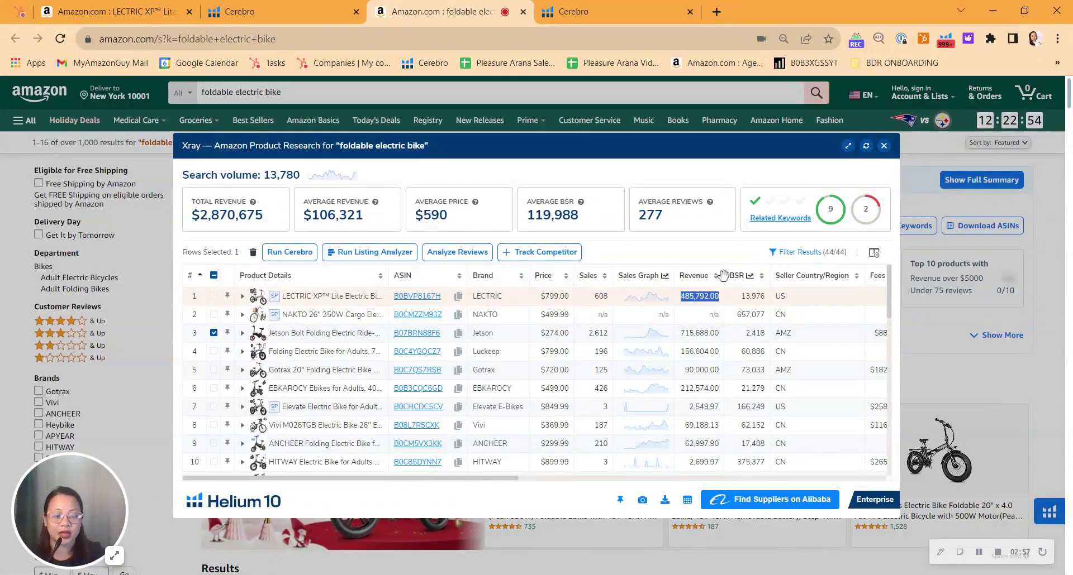
double_click(599, 333)
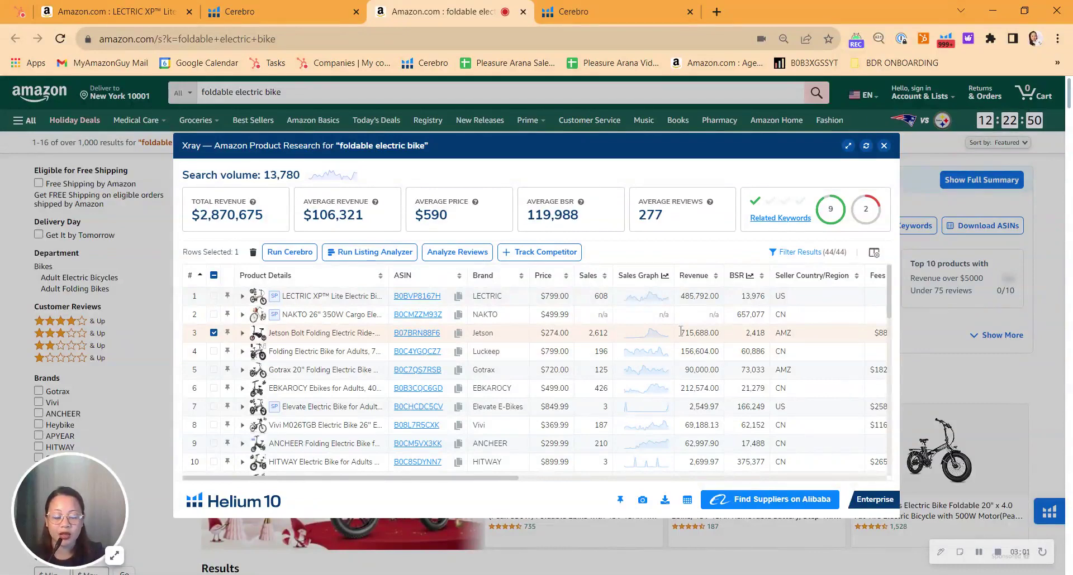
double_click(699, 333)
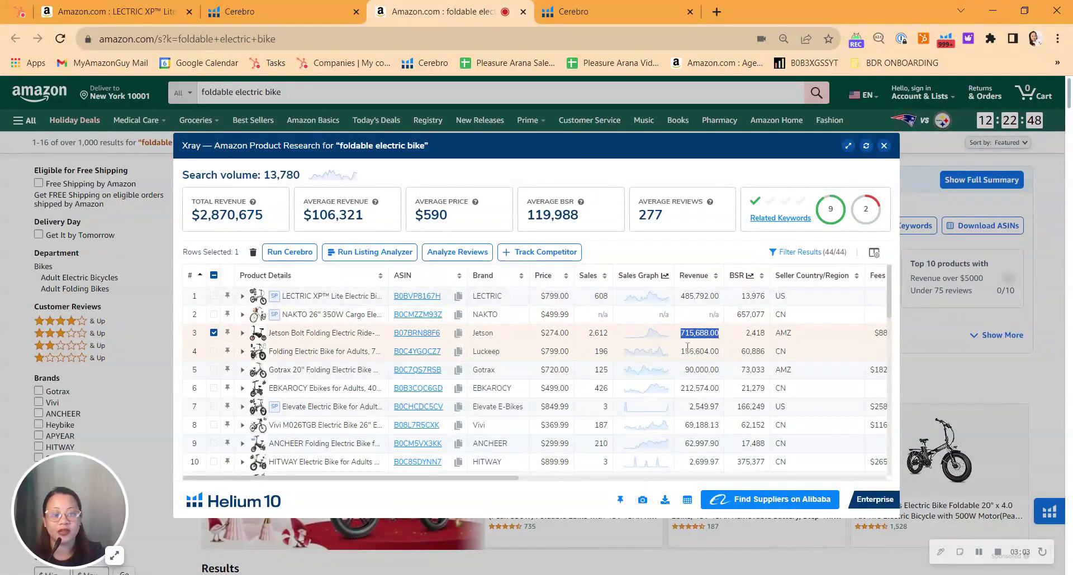
Flip between the Jetson Bolt and Lectric Cerebro keyword results.
click(591, 13)
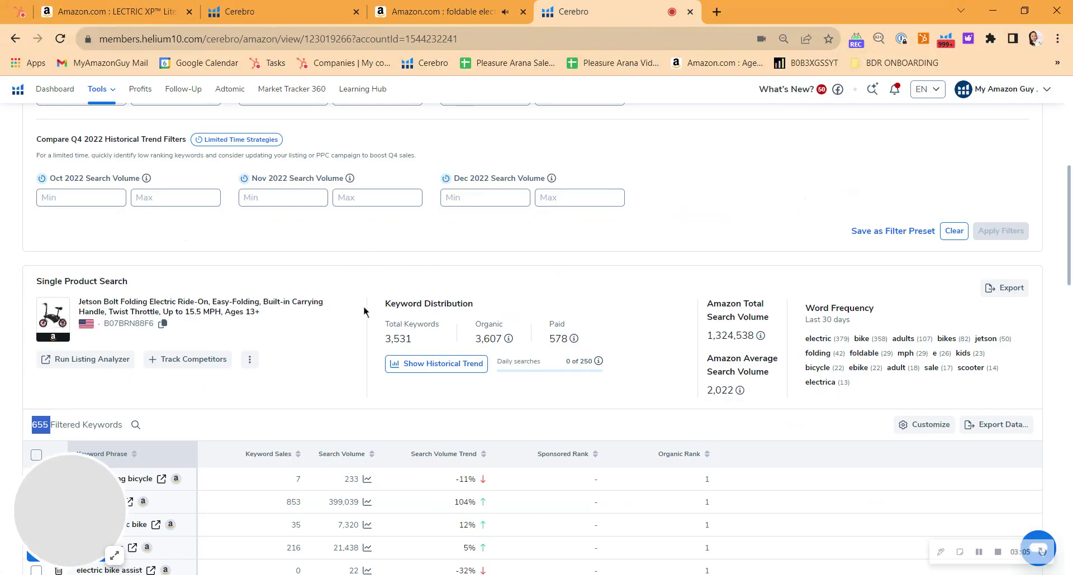
scroll(671, 282, up, 2)
scroll(782, 184, up, 4)
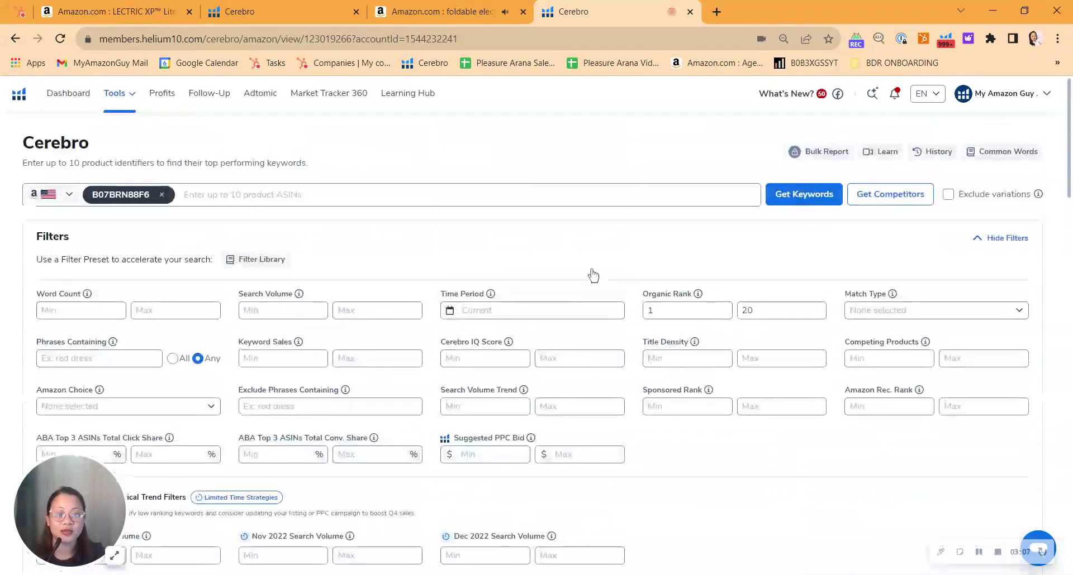
click(268, 11)
scroll(558, 326, up, 2)
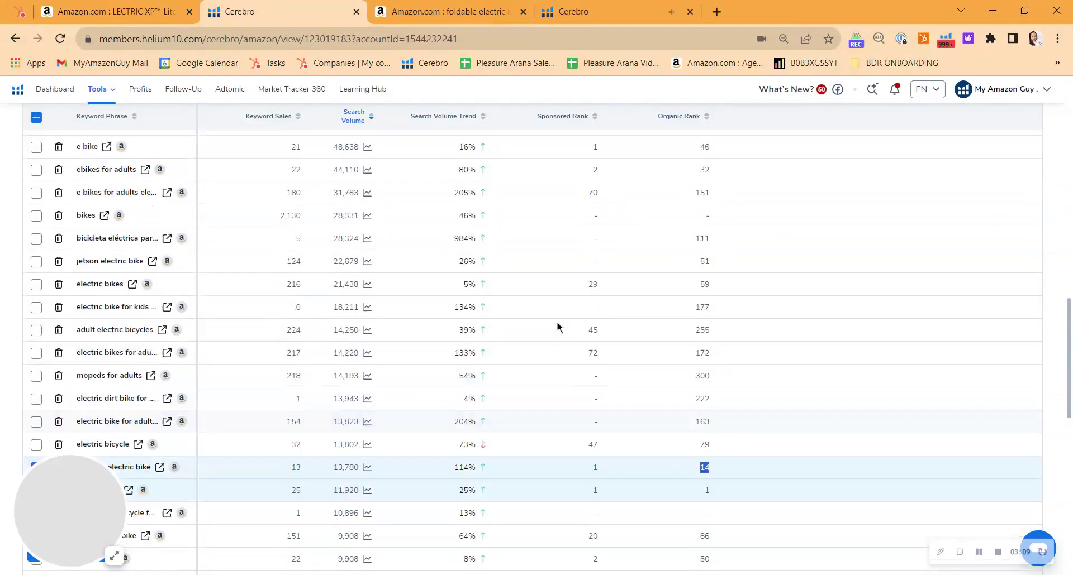
scroll(558, 330, up, 6)
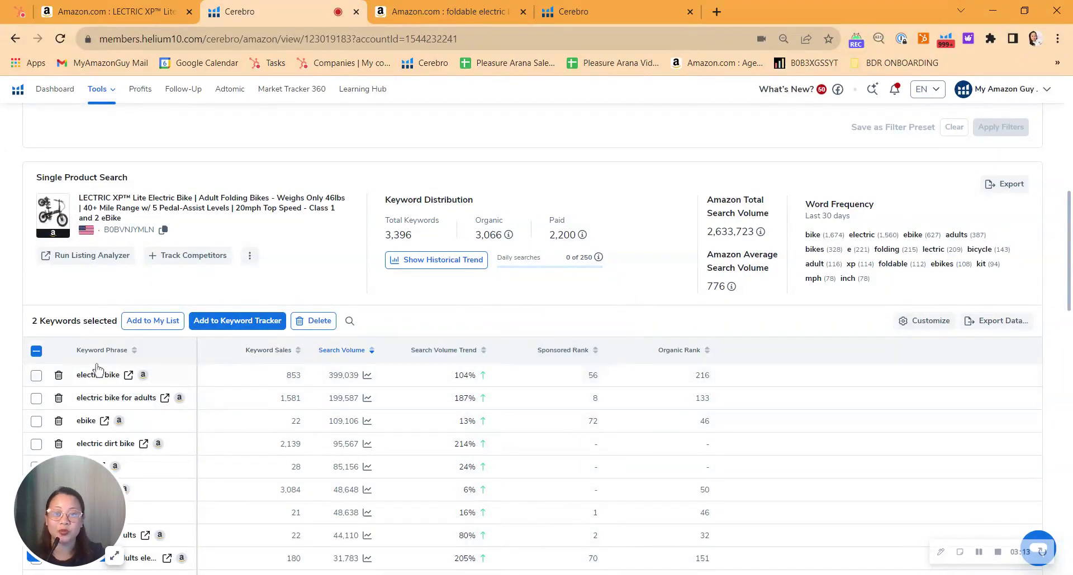
scroll(341, 402, down, 4)
scroll(252, 447, down, 5)
scroll(165, 506, up, 5)
scroll(165, 505, up, 5)
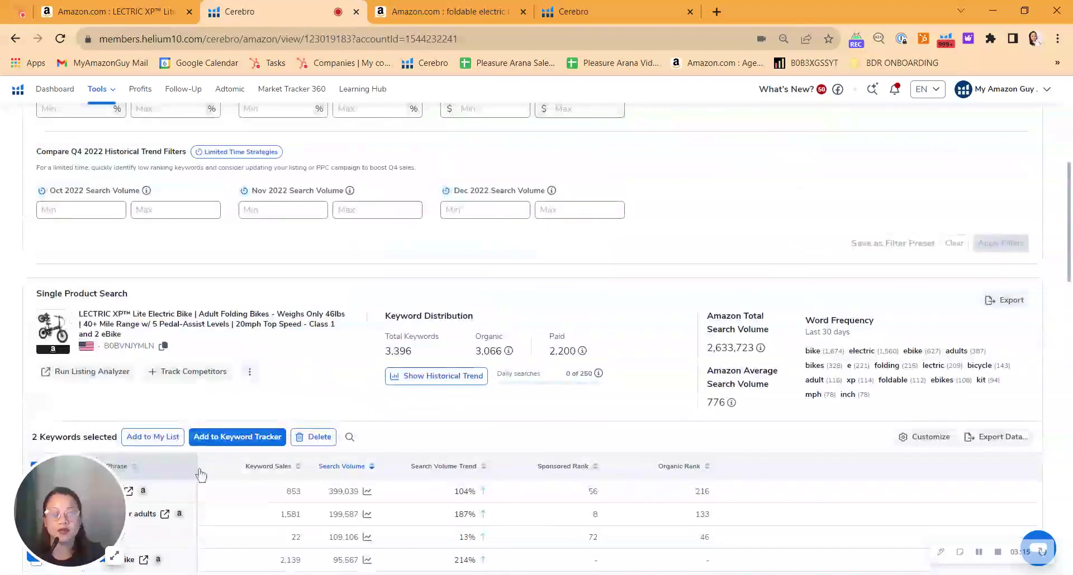
Revisit the Jetson Bolt keyword table, then return to LECTRIC's B08VNJYMLN search.
key(ctrl+4)
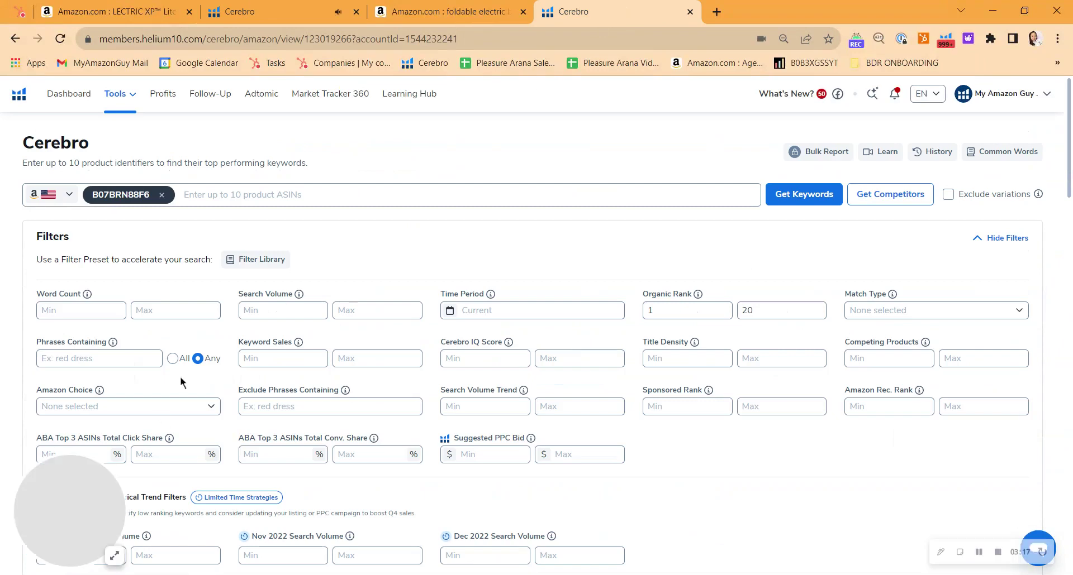
scroll(51, 490, down, 4)
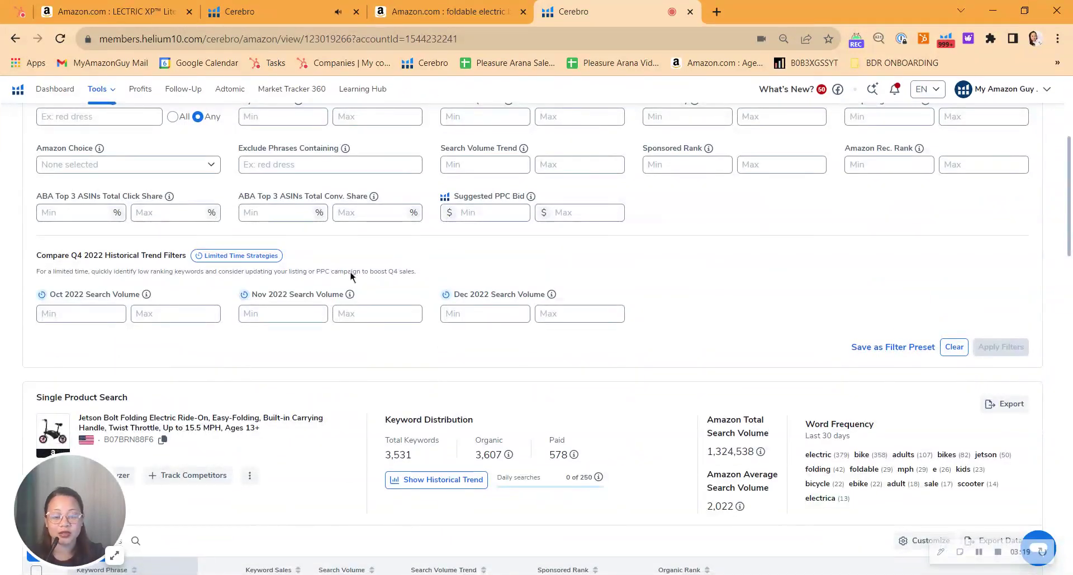
scroll(350, 276, down, 2)
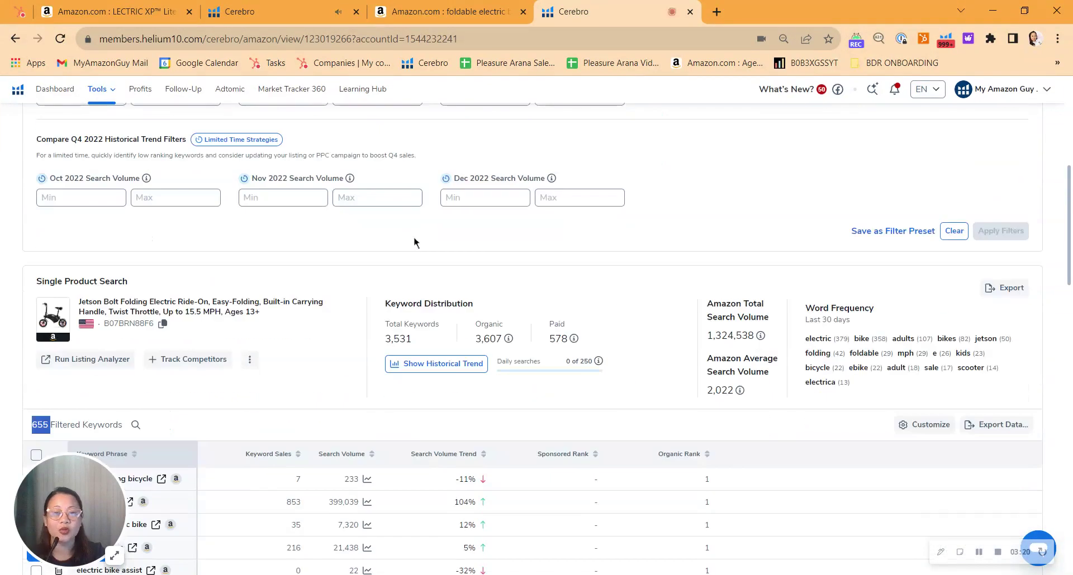
click(289, 2)
scroll(575, 323, up, 7)
Filter Lectric keywords to organic rank 20–50 and highlight the 339 filtered count.
click(692, 313)
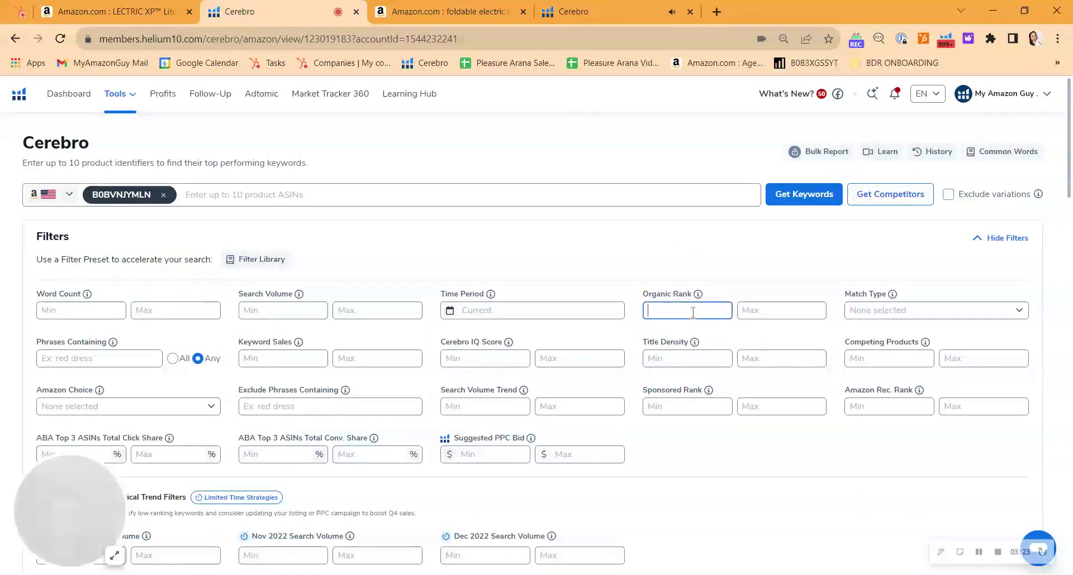
text(20)
key(Tab)
text(50)
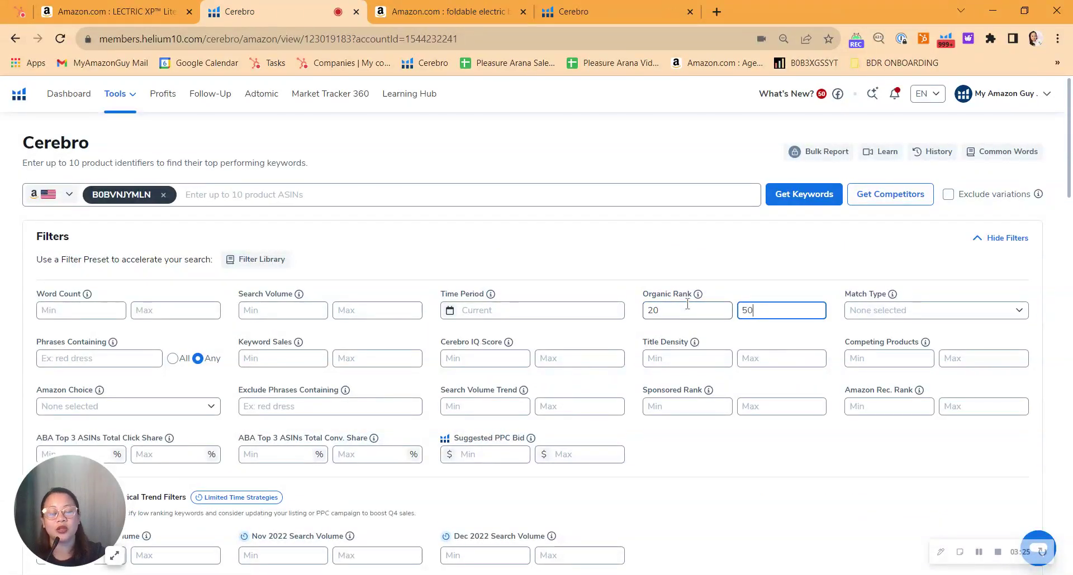
scroll(614, 343, down, 2)
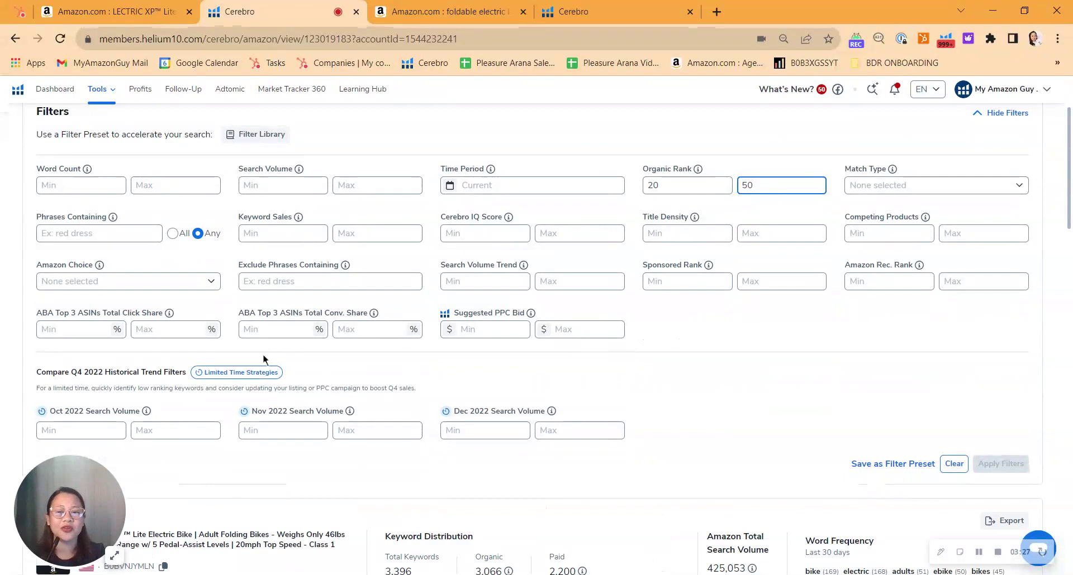
scroll(262, 363, down, 4)
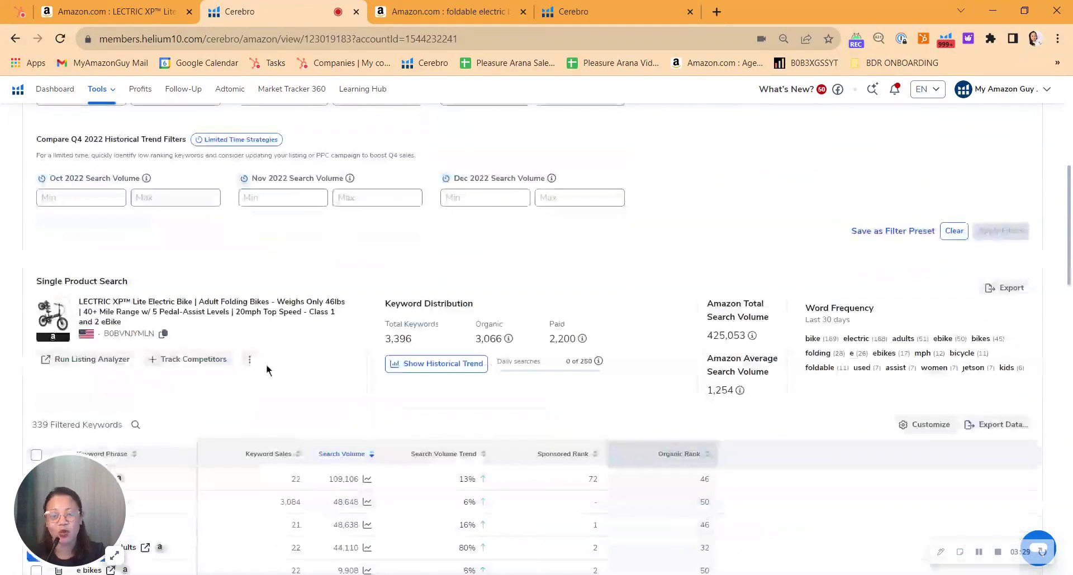
scroll(265, 364, down, 2)
drag(55, 306, 17, 317)
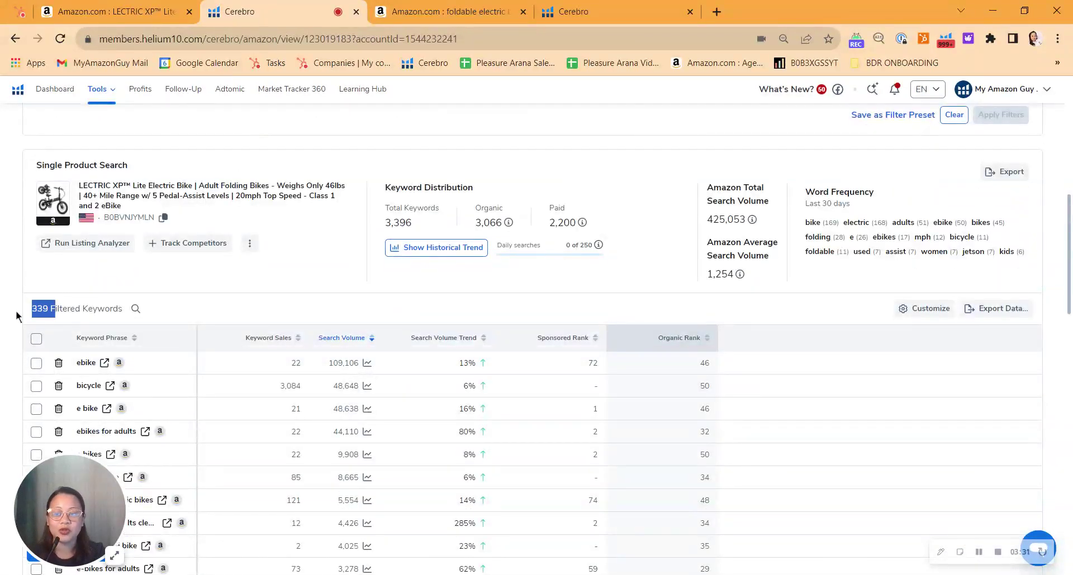
scroll(240, 309, down, 2)
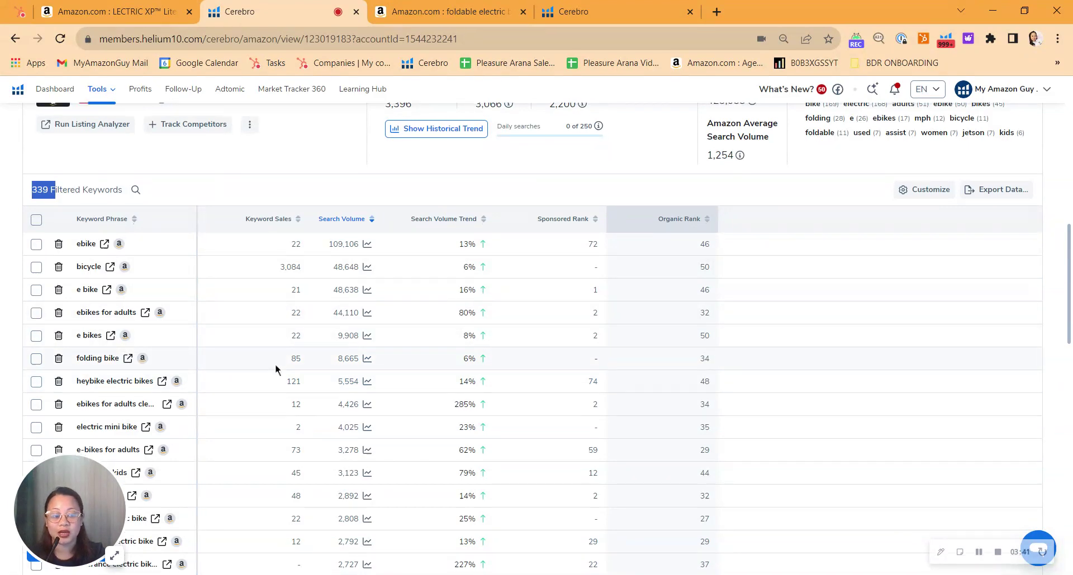
scroll(268, 391, down, 2)
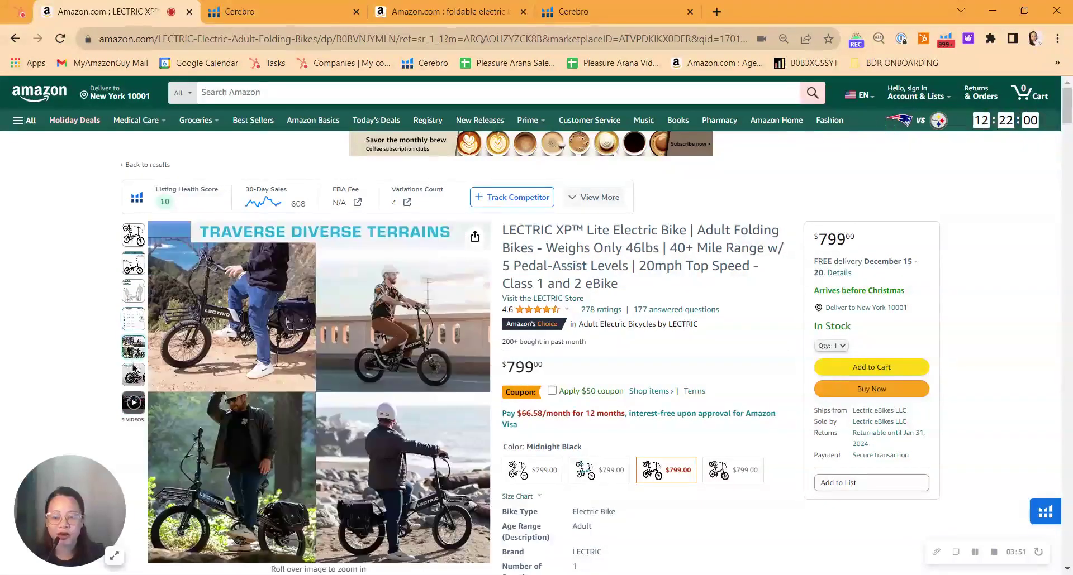
mouse_move(133, 403)
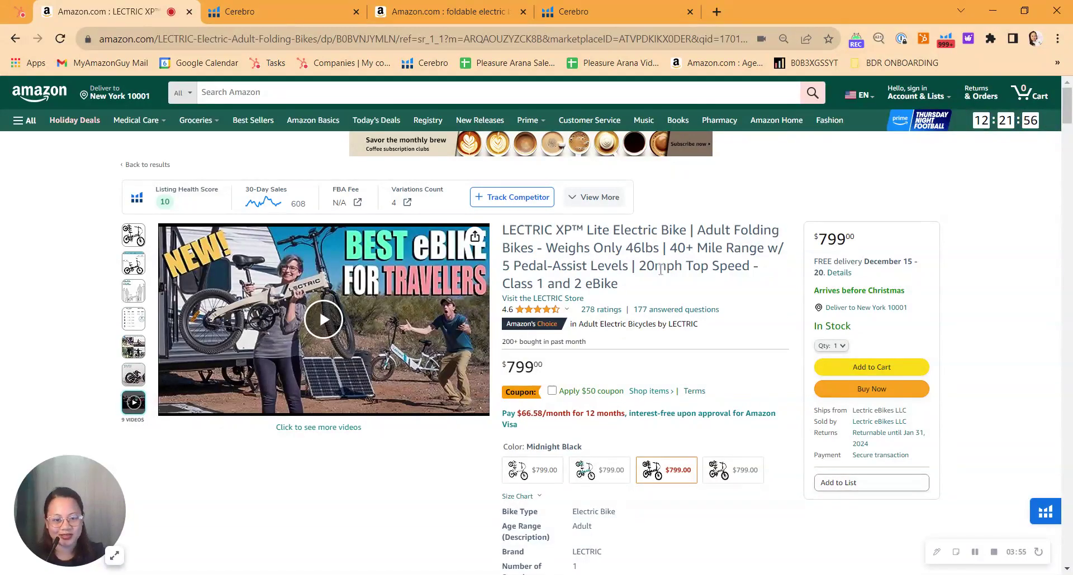
Highlight the Lectric product title and skim the About this item bullets.
triple_click(602, 276)
scroll(602, 277, down, 8)
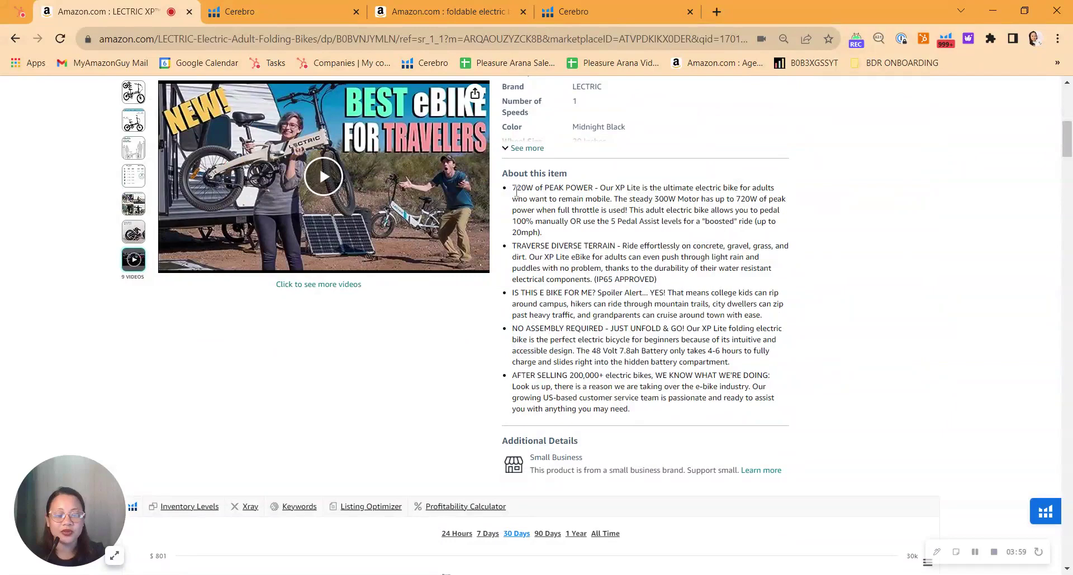
scroll(641, 350, up, 4)
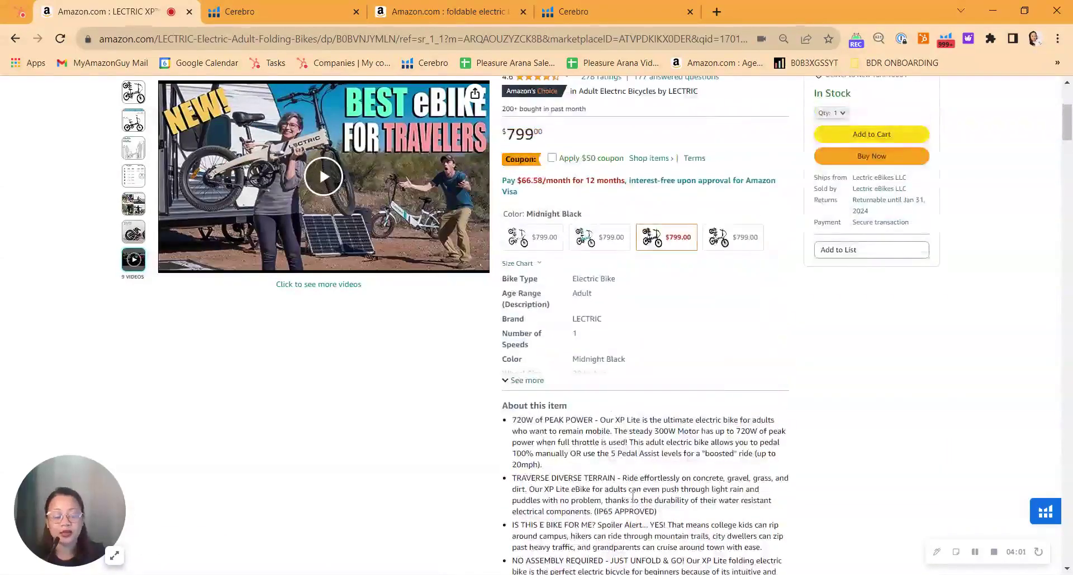
scroll(654, 391, up, 4)
Open the fruity-scent Amazon listing and My Amazon Guy page in background tabs.
middle_click(696, 62)
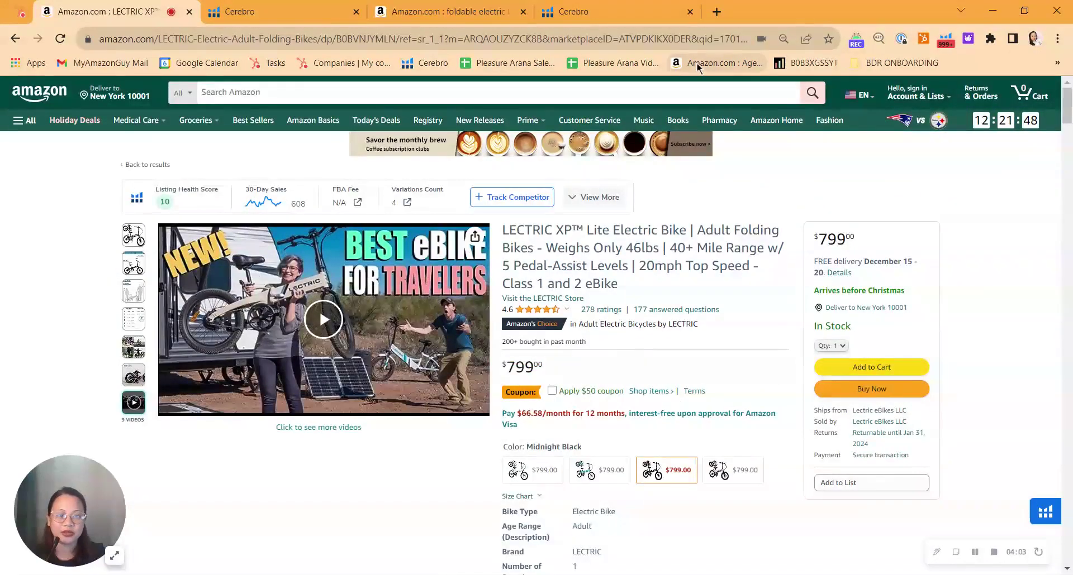
middle_click(803, 63)
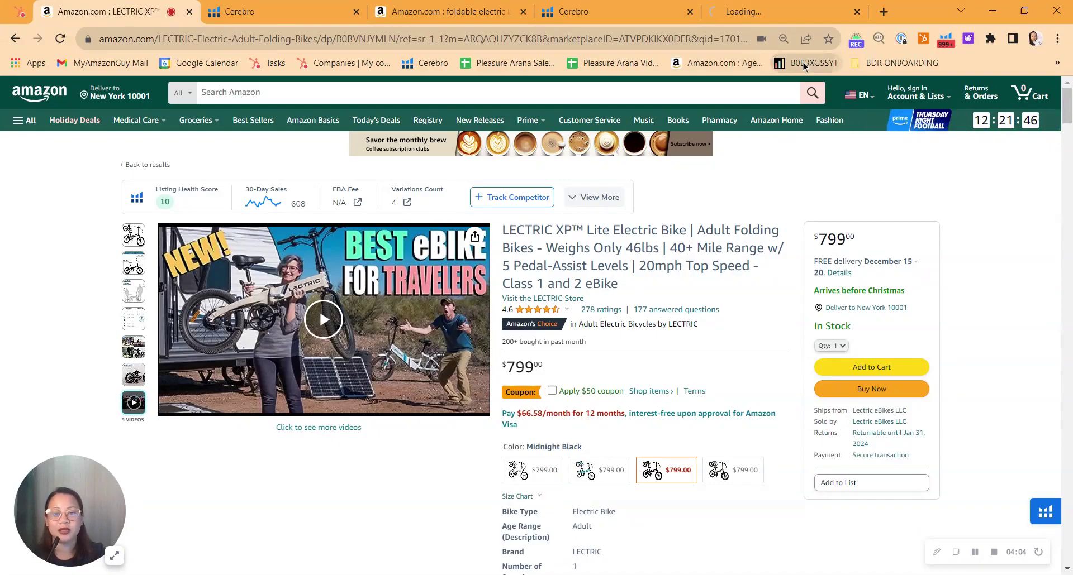
scroll(631, 413, down, 5)
Scroll through the Lectric listing's From the brand, Product Description and Product information sections.
scroll(632, 414, down, 7)
scroll(628, 414, down, 3)
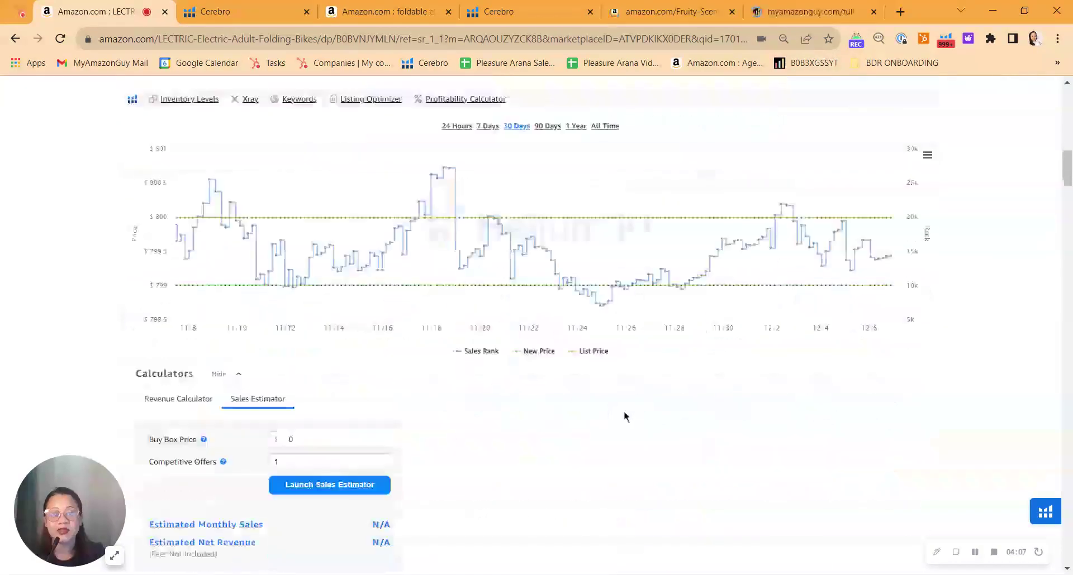
scroll(626, 417, down, 8)
scroll(623, 418, down, 4)
scroll(623, 417, down, 4)
scroll(623, 418, down, 2)
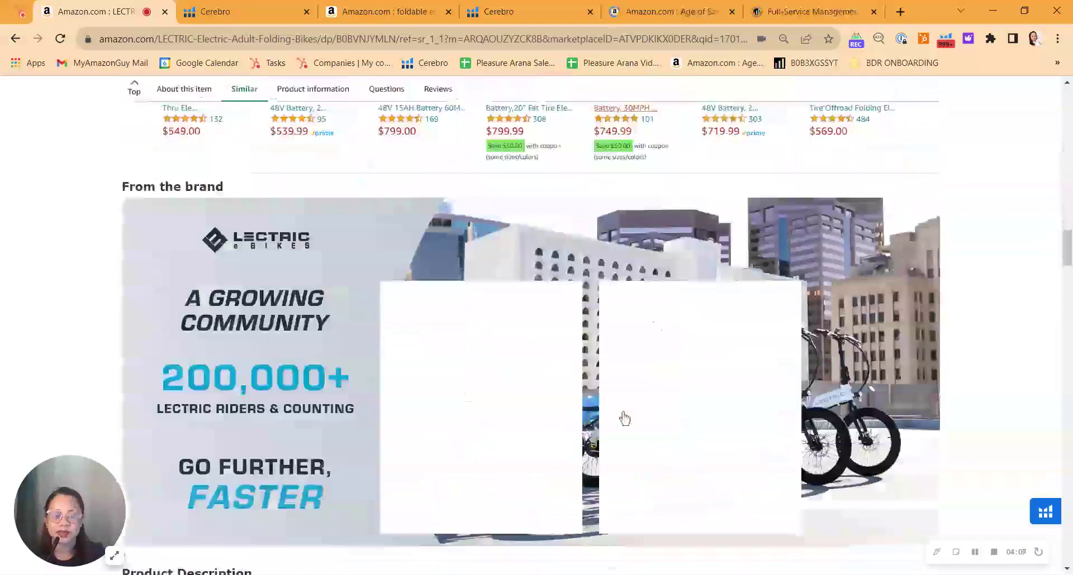
scroll(623, 418, down, 2)
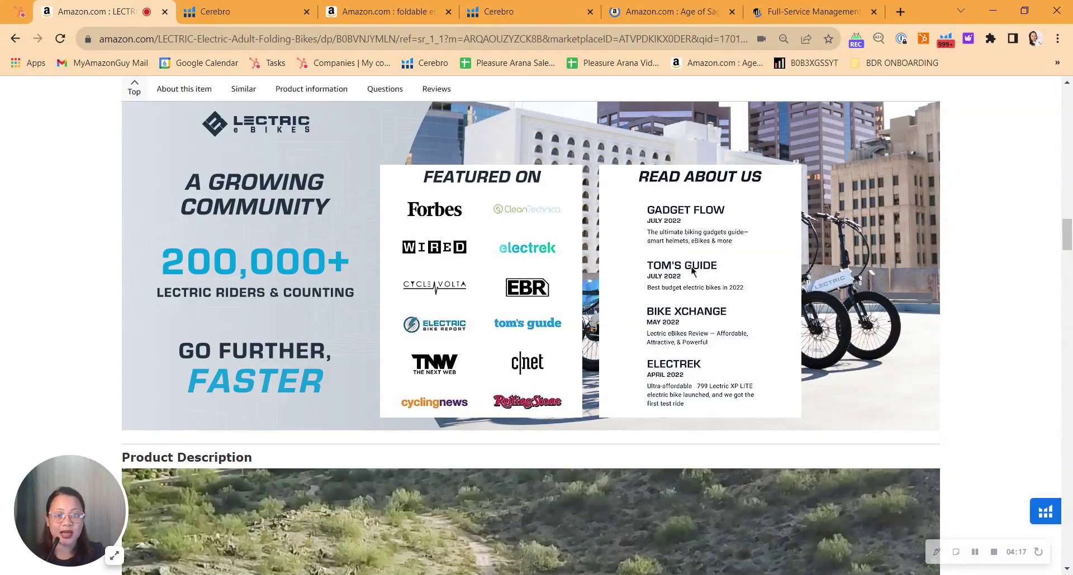
scroll(692, 270, down, 1)
scroll(698, 270, down, 5)
scroll(701, 271, down, 2)
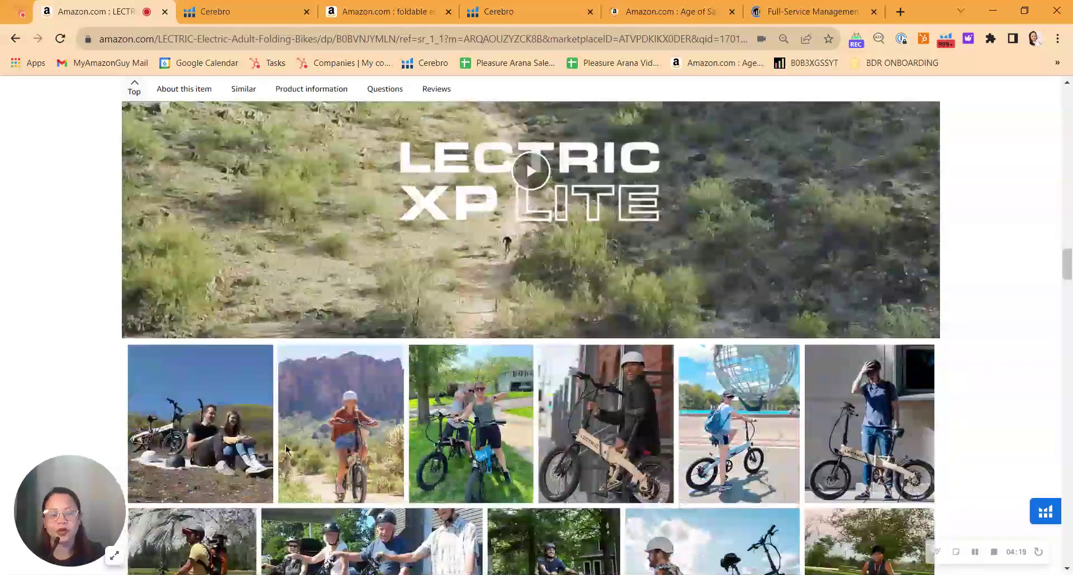
scroll(720, 378, down, 5)
scroll(720, 378, down, 4)
scroll(742, 377, down, 6)
scroll(747, 378, down, 6)
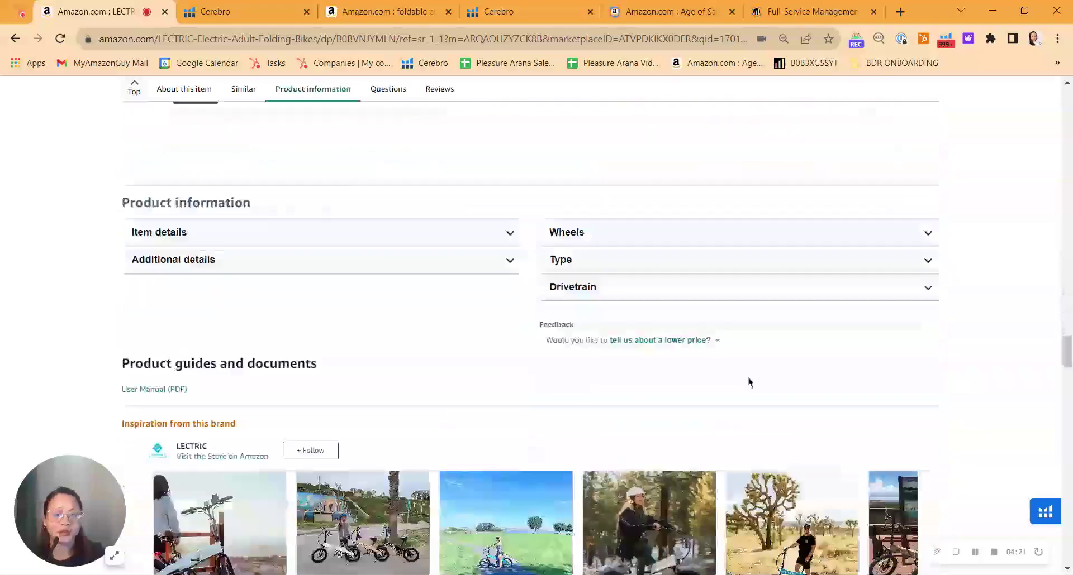
scroll(749, 380, up, 6)
scroll(749, 380, up, 3)
scroll(749, 380, up, 5)
scroll(748, 382, up, 5)
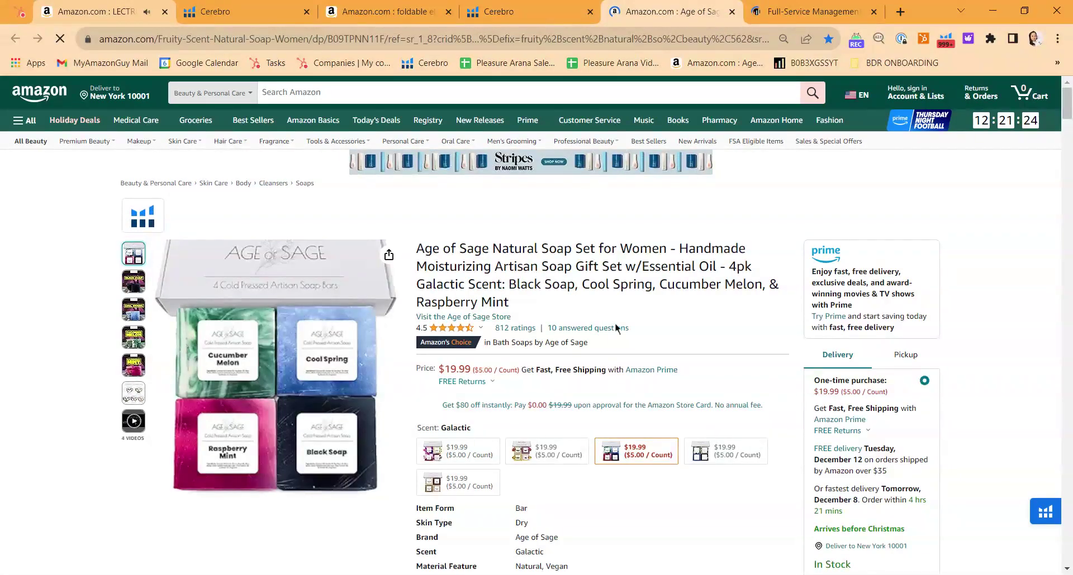
Scroll Age of Sage's A+ content and highlight the 'Utilizing The Power of Nature' passage.
scroll(614, 323, down, 5)
scroll(604, 338, down, 5)
scroll(607, 335, down, 5)
scroll(642, 324, down, 5)
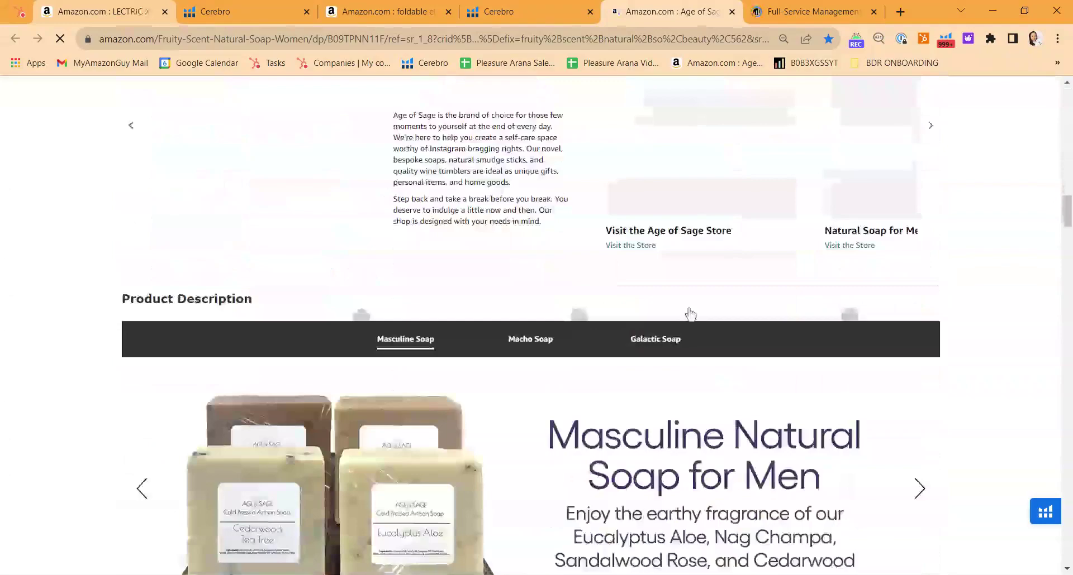
scroll(687, 311, down, 2)
scroll(698, 316, down, 2)
scroll(738, 336, down, 2)
scroll(614, 347, down, 3)
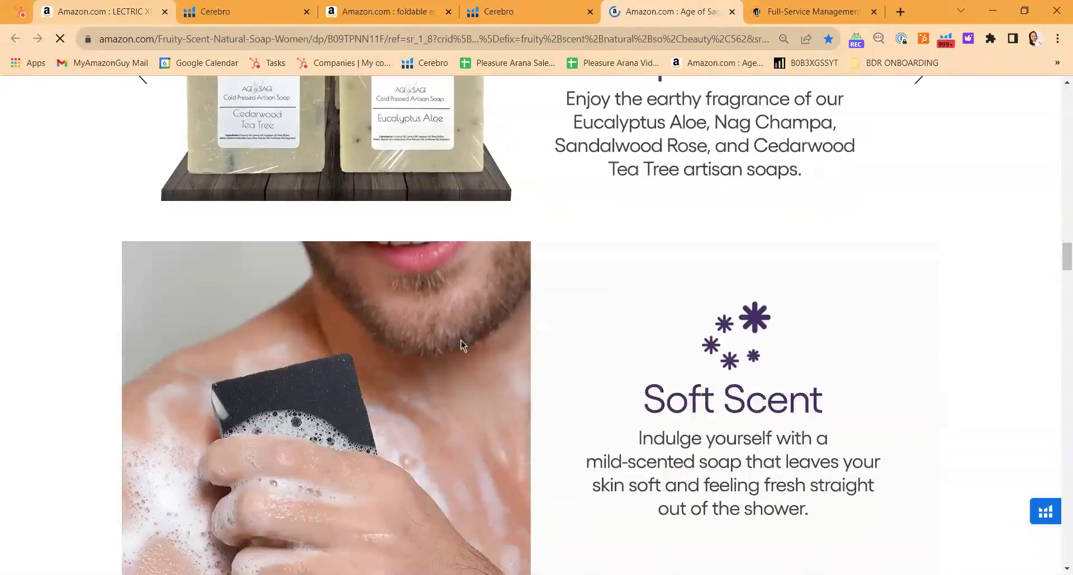
scroll(484, 371, down, 5)
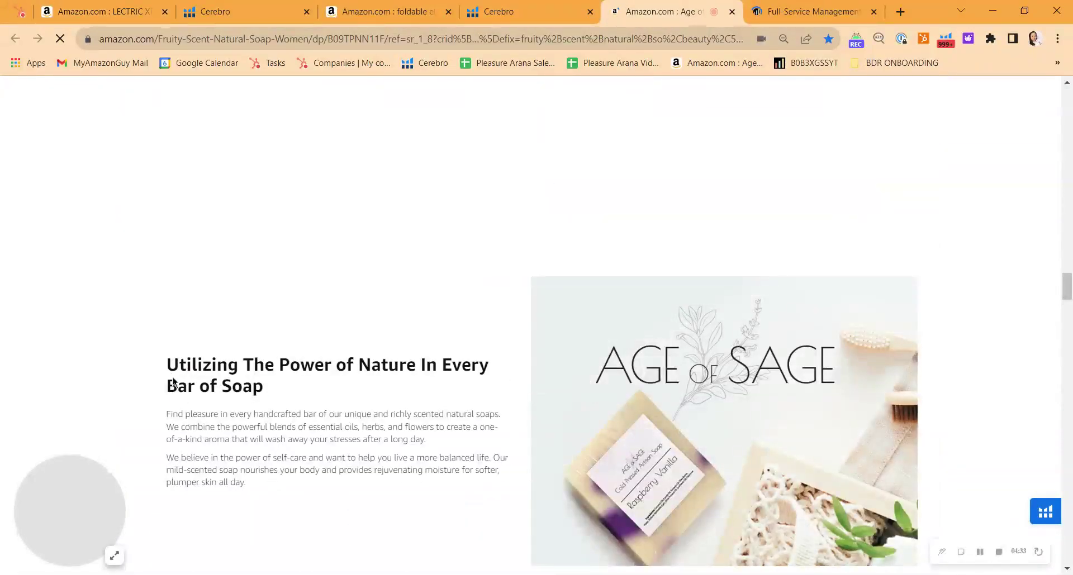
drag(173, 383, 164, 373)
Continue through the Age of Sage brand content and image alt text, highlighting another passage.
scroll(671, 279, down, 3)
scroll(704, 347, down, 4)
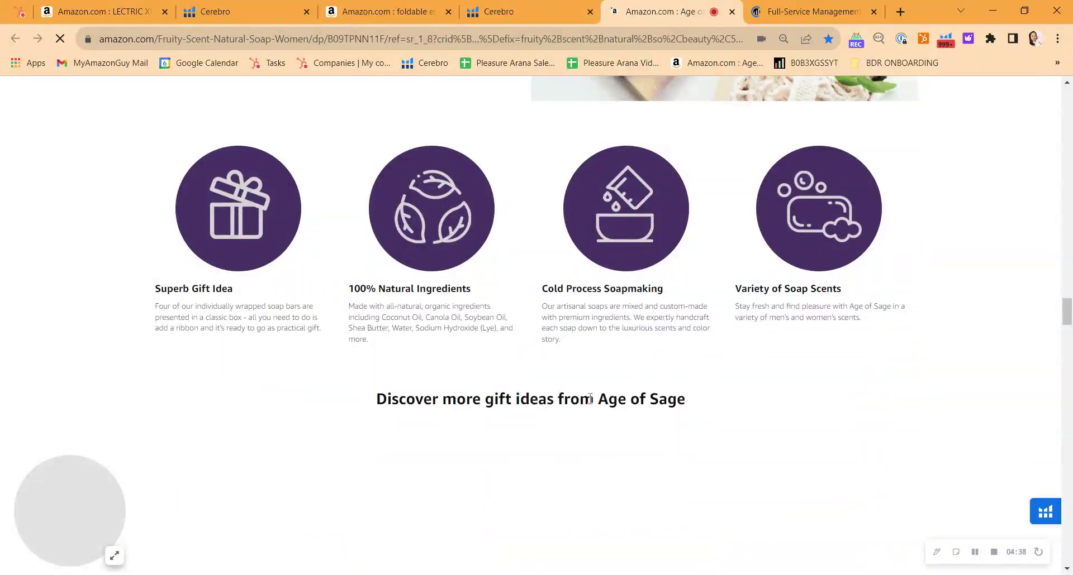
scroll(592, 400, down, 4)
scroll(735, 453, up, 1)
scroll(579, 455, up, 5)
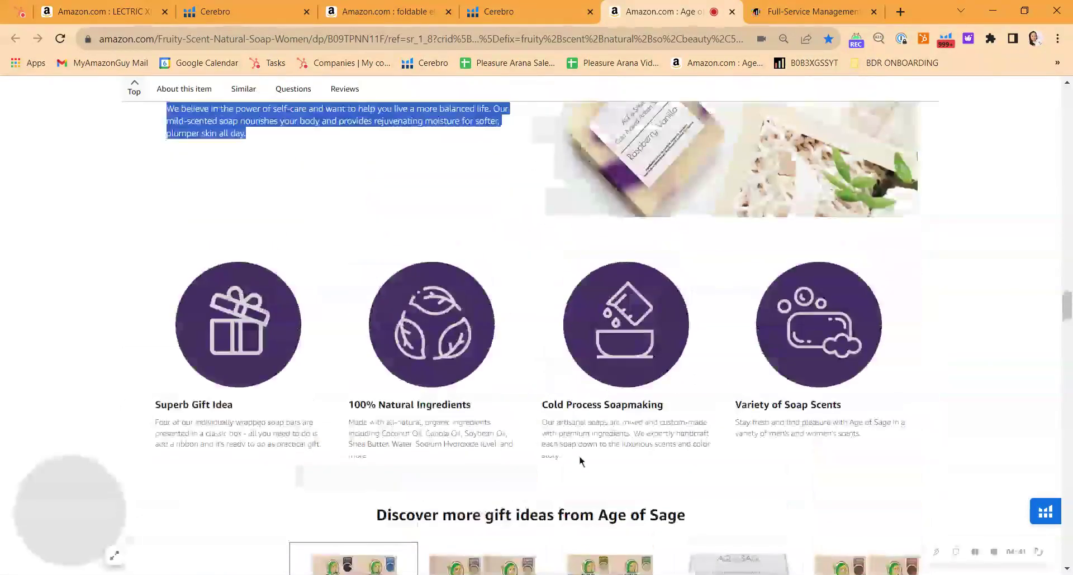
drag(578, 457, 533, 406)
scroll(533, 406, down, 3)
scroll(345, 420, down, 1)
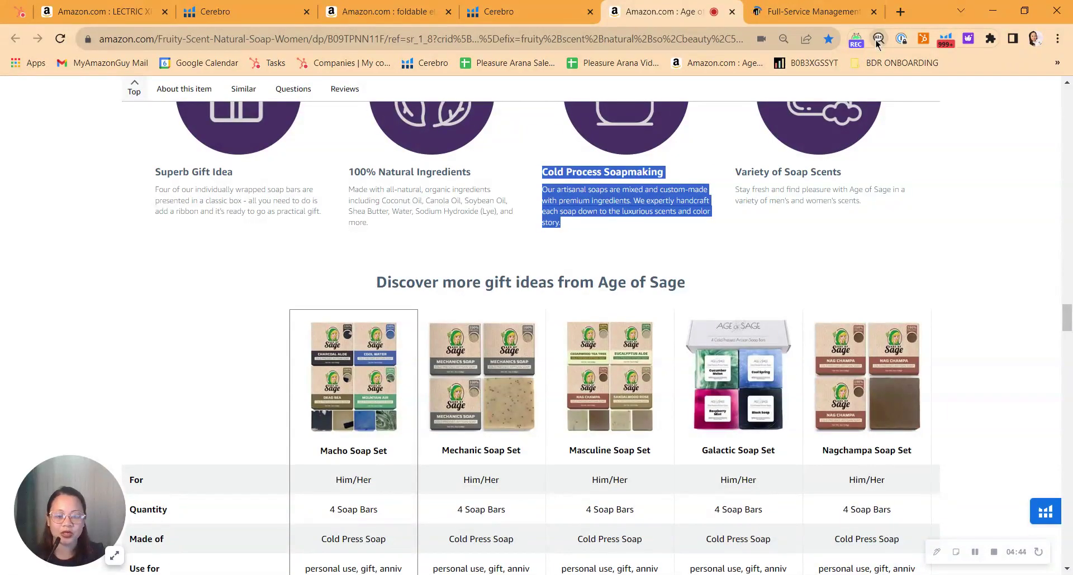
scroll(547, 348, up, 6)
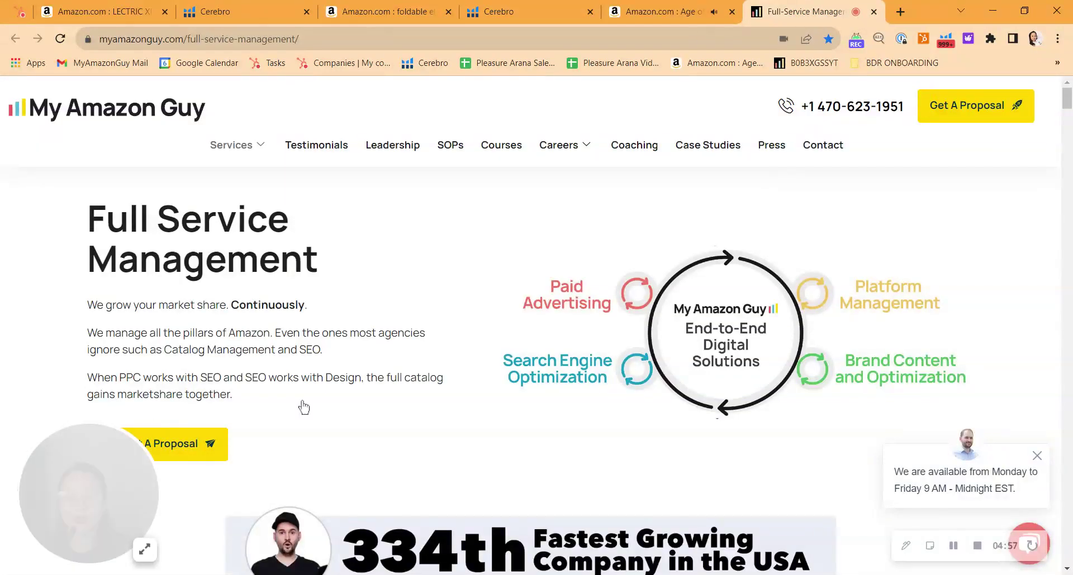
mouse_move(92, 500)
mouse_down()
mouse_move(456, 253)
mouse_move(445, 239)
mouse_up()
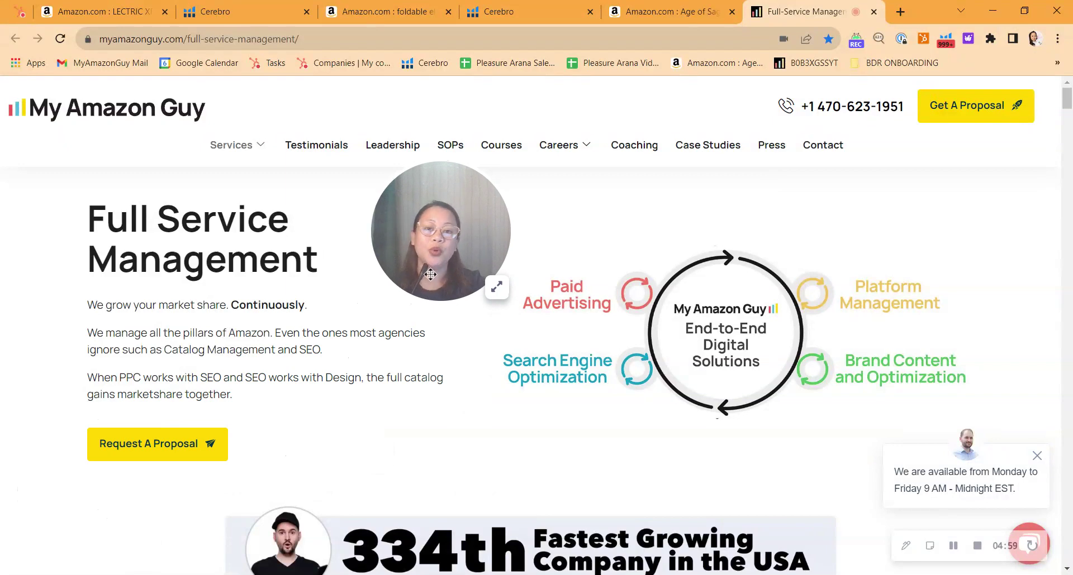